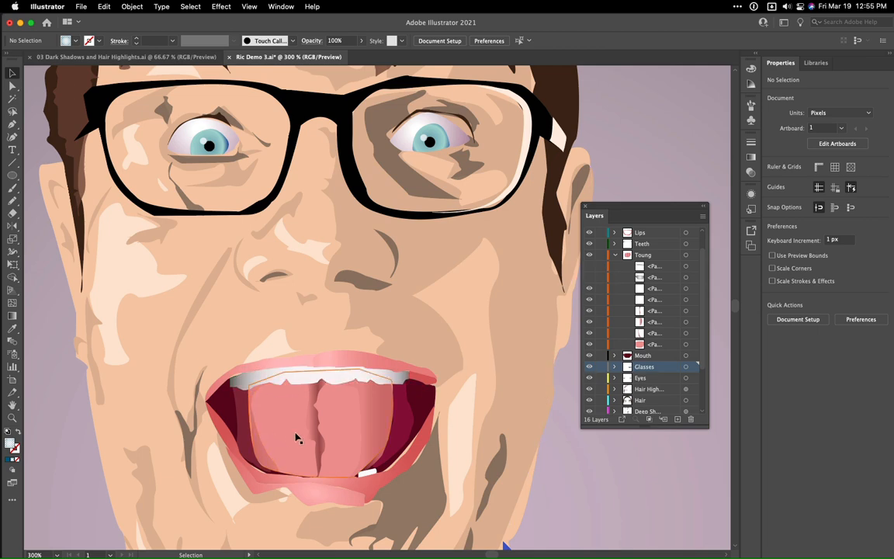
Show the hidden shading path over the tongue in the Toung layer
{"action": "key", "text": "super+minus"}
{"action": "key", "text": "super+minus"}
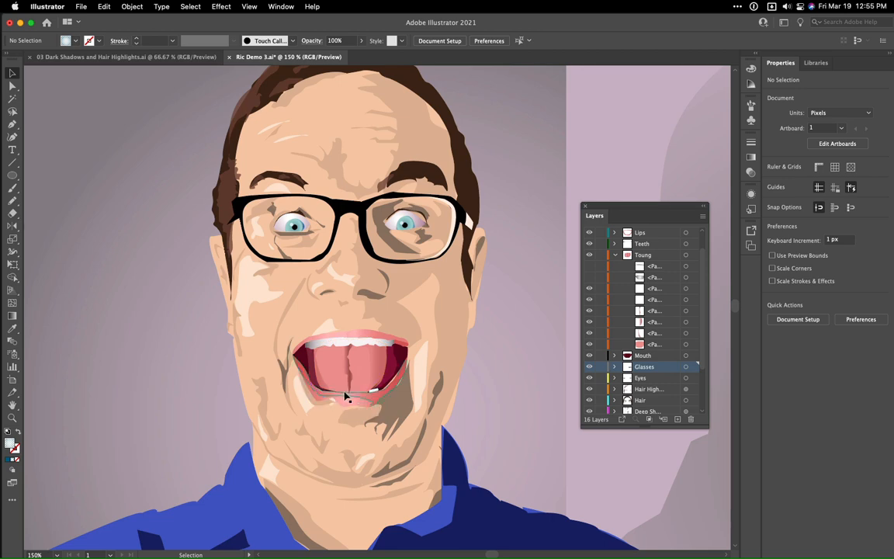
{"action": "key", "text": "super+equal"}
{"action": "key", "text": "super+equal"}
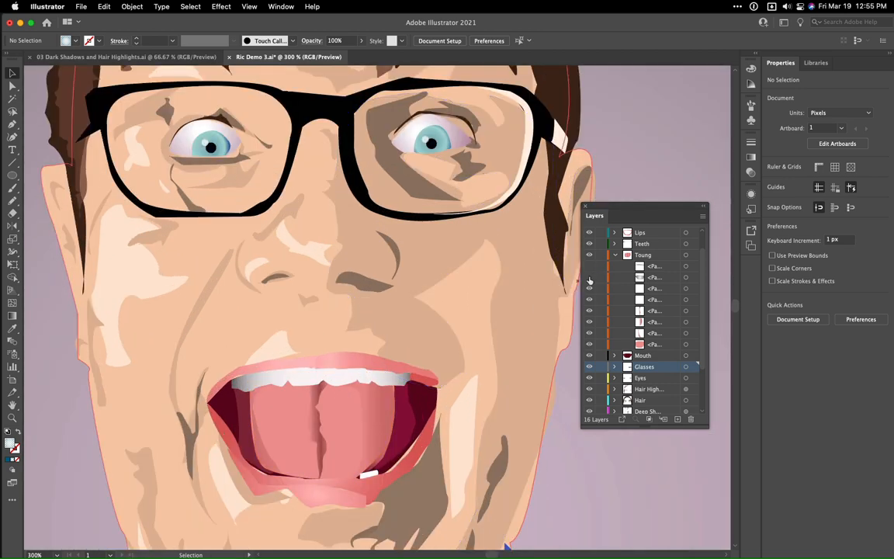
{"action": "left_click", "coordinate": [589, 277]}
{"action": "left_click", "coordinate": [589, 277]}
{"action": "left_click", "coordinate": [588, 277]}
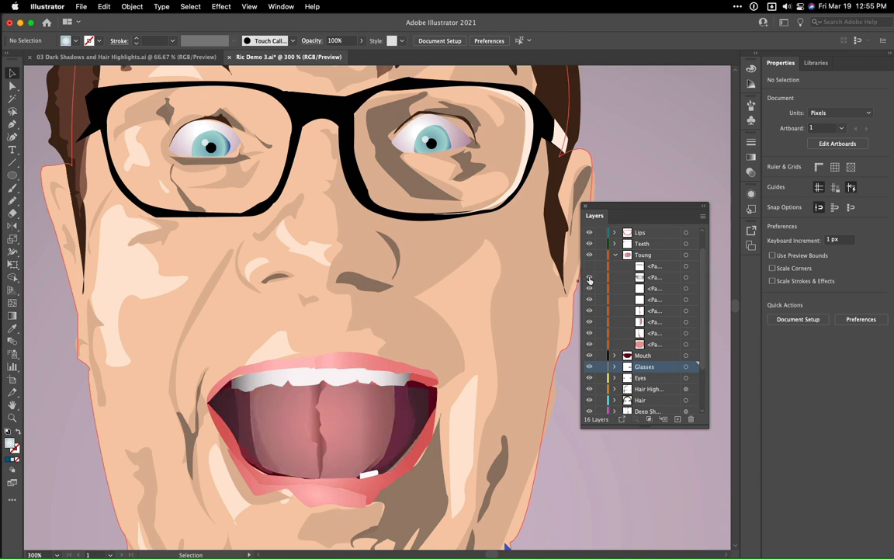
Review the tongue shading path's gradient settings and show the topmost hidden path in the Toung layer
{"action": "left_click", "coordinate": [639, 279]}
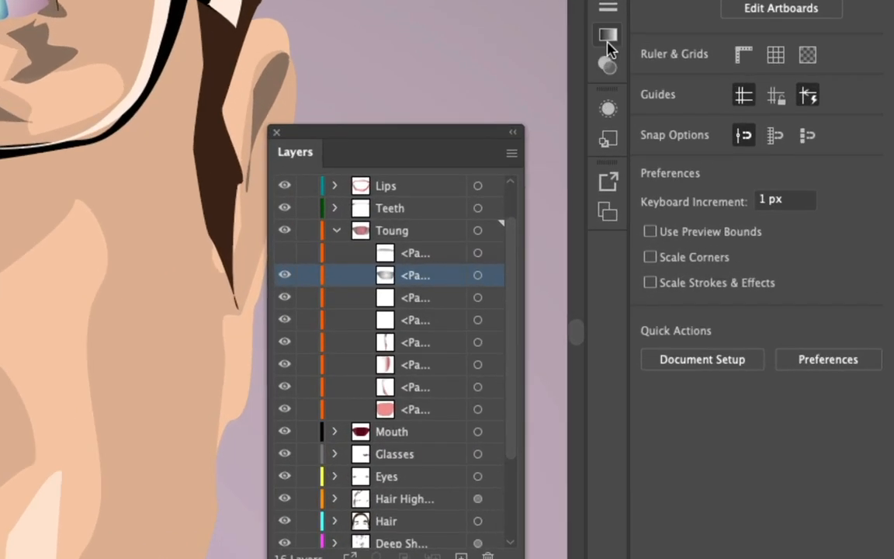
{"action": "left_click", "coordinate": [750, 158]}
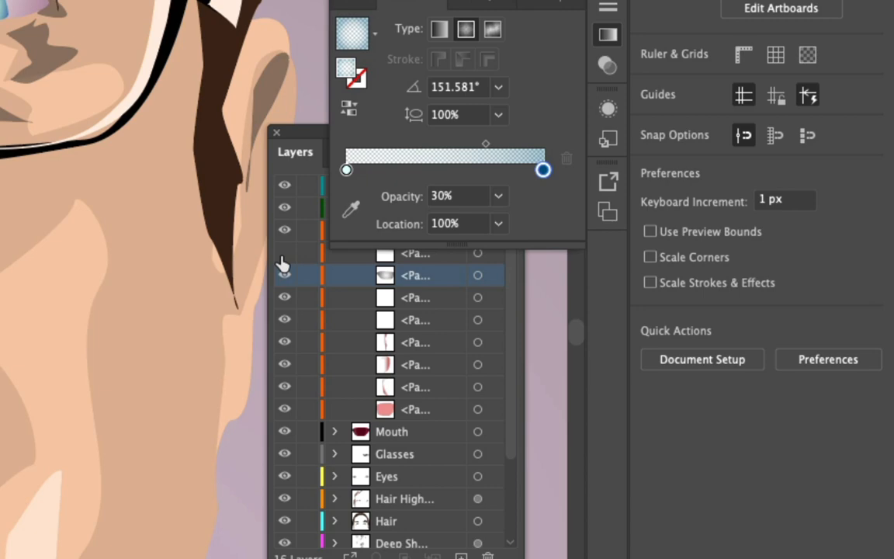
{"action": "left_click", "coordinate": [608, 34]}
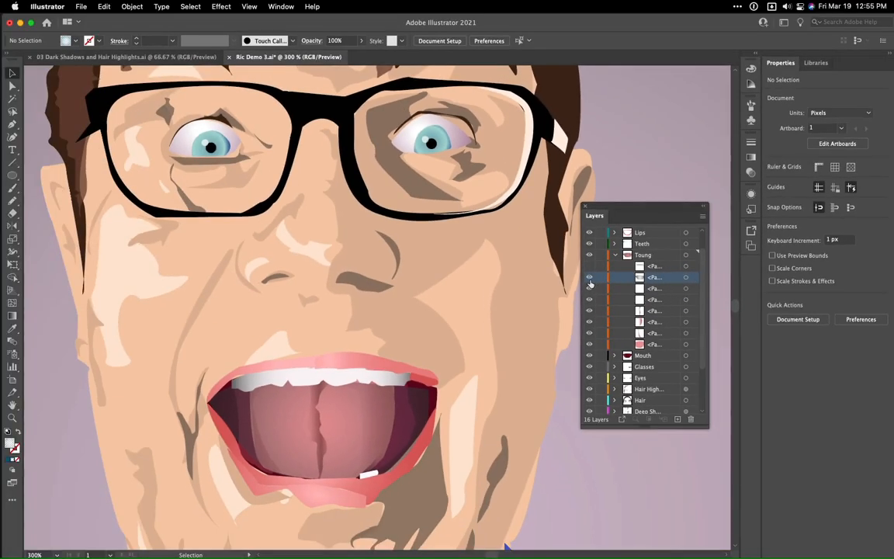
{"action": "left_click", "coordinate": [589, 277]}
{"action": "left_click", "coordinate": [589, 278]}
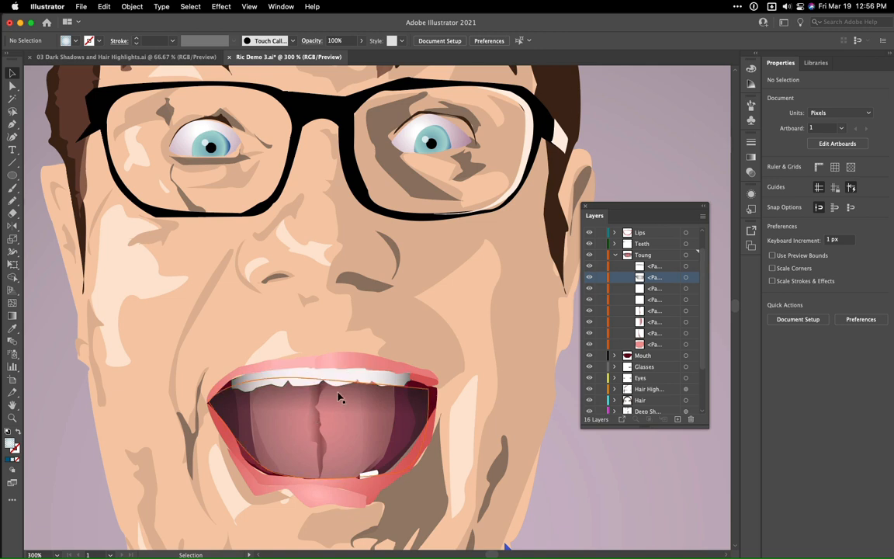
Collapse the Toung layer, then isolate the Glasses layer over the template photo with its paths expanded
{"action": "key", "text": "space"}
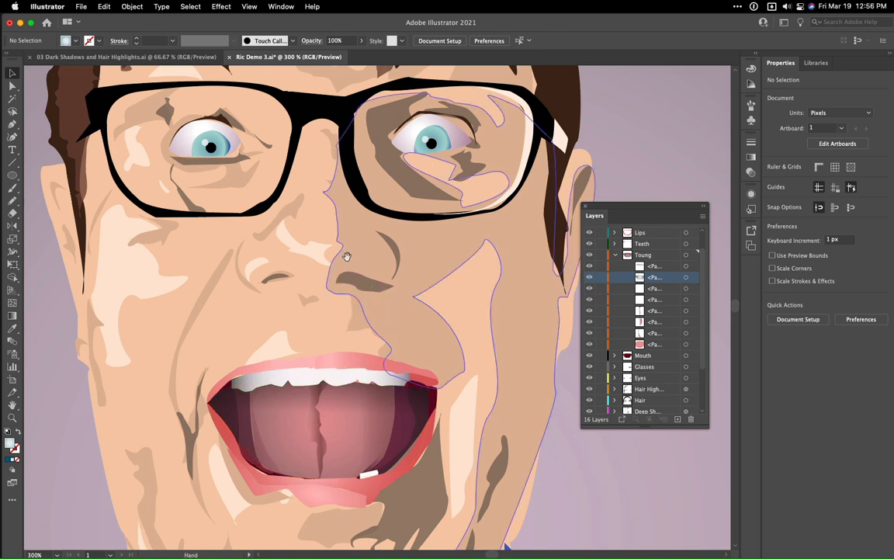
{"action": "left_click_drag", "start_coordinate": [313, 234], "coordinate": [302, 340]}
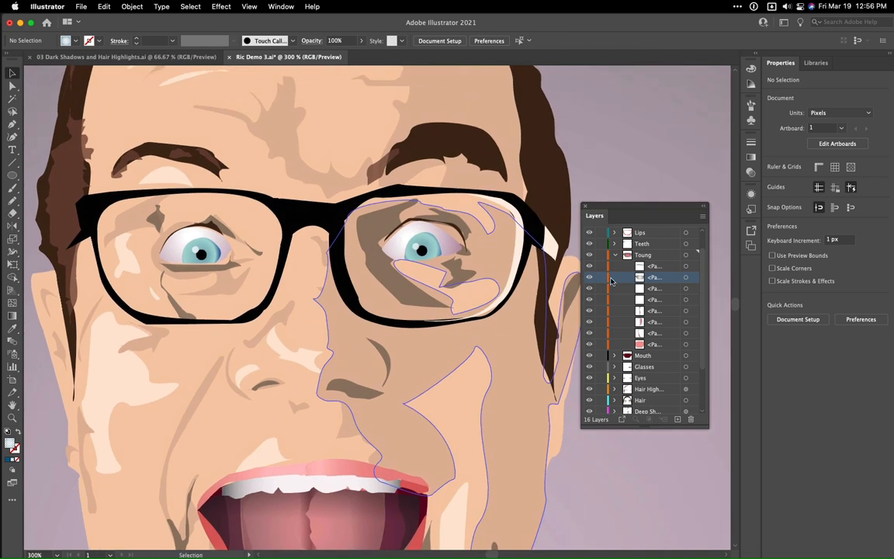
{"action": "left_click", "coordinate": [615, 255]}
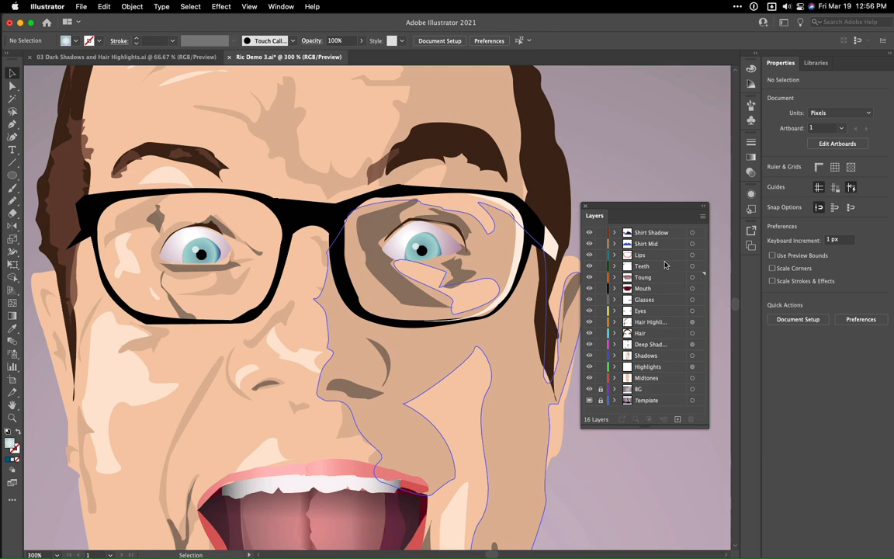
{"action": "left_click", "coordinate": [648, 300]}
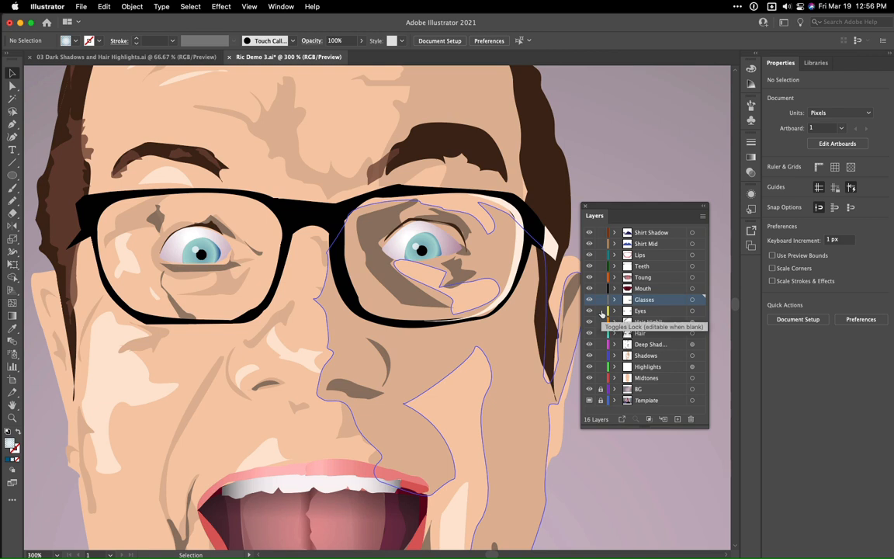
{"action": "left_click", "coordinate": [588, 389]}
{"action": "left_click_drag", "start_coordinate": [590, 289], "coordinate": [588, 225]}
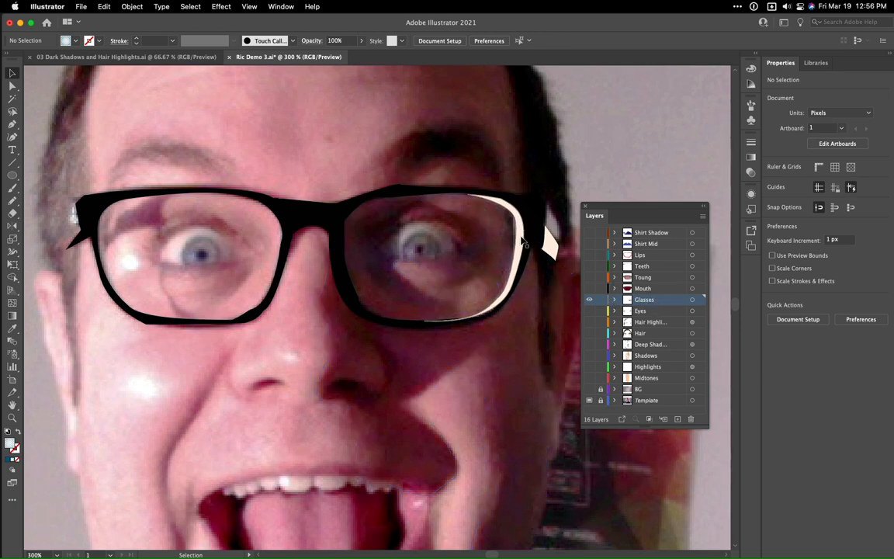
{"action": "left_click", "coordinate": [614, 300]}
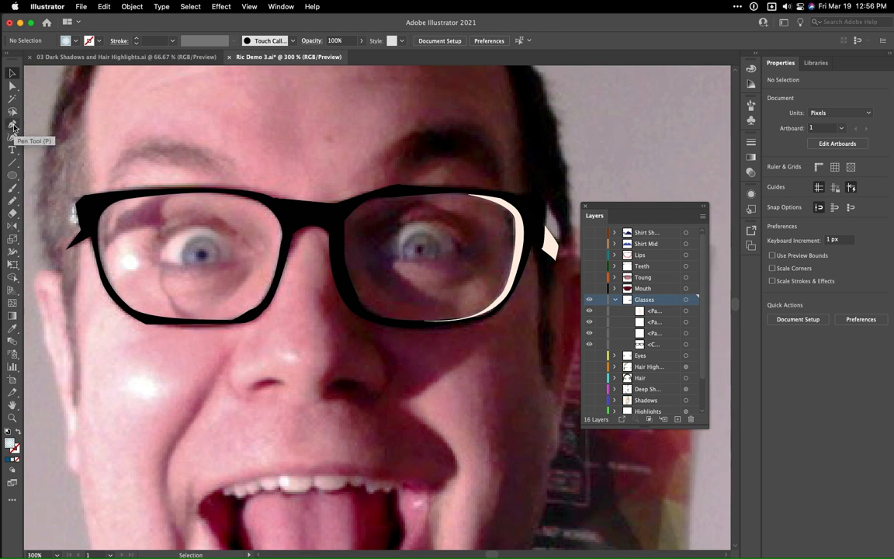
Set the drawing colours to no fill and a light blue 97D3E8 stroke
{"action": "left_click", "coordinate": [18, 432]}
{"action": "double_click", "coordinate": [15, 454]}
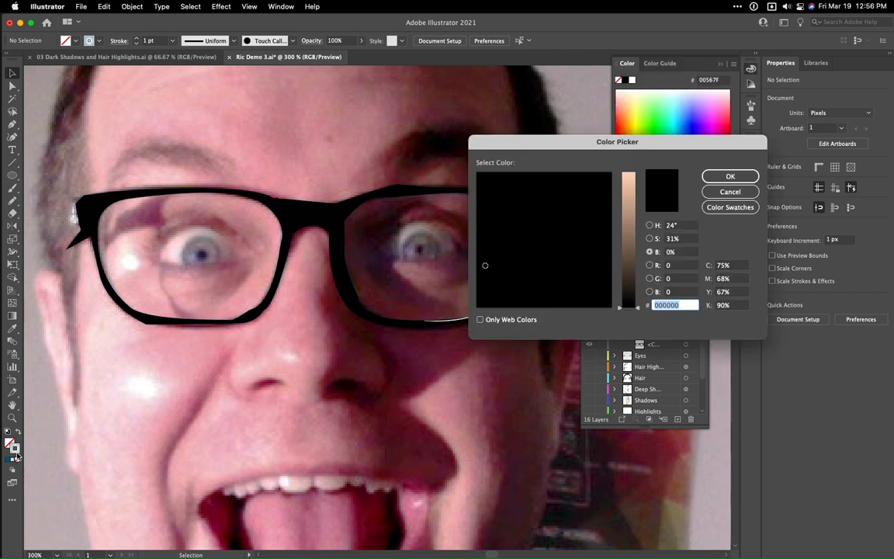
{"action": "left_click", "coordinate": [632, 270]}
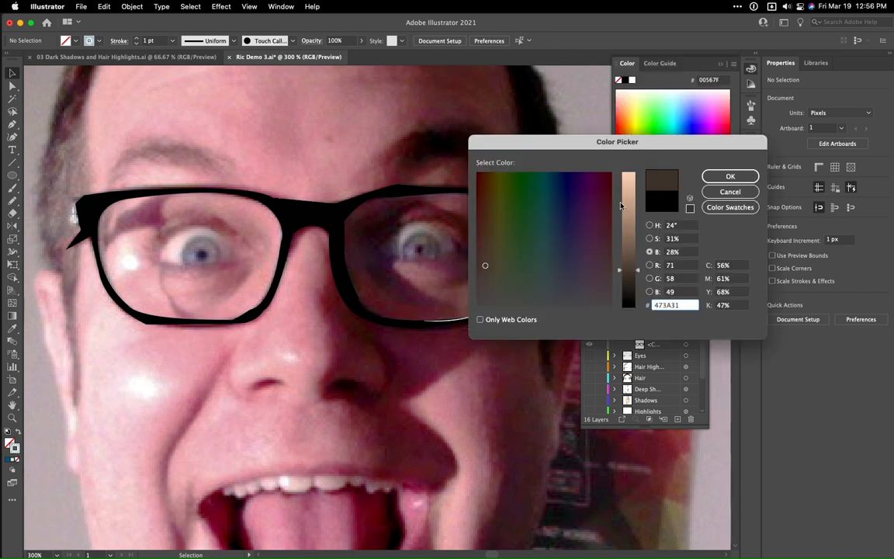
{"action": "mouse_move", "coordinate": [560, 244]}
{"action": "left_mouse_down"}
{"action": "mouse_move", "coordinate": [548, 255]}
{"action": "mouse_move", "coordinate": [547, 233]}
{"action": "left_mouse_up"}
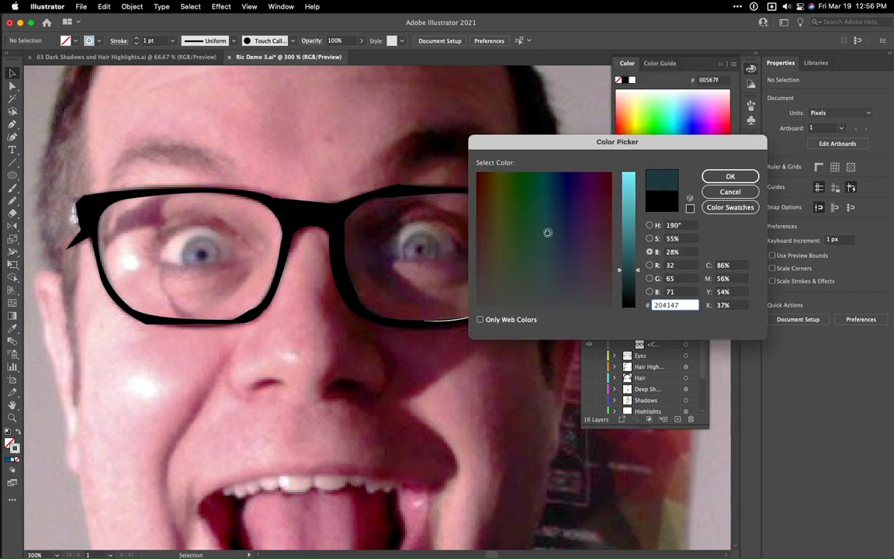
{"action": "left_click_drag", "start_coordinate": [629, 235], "coordinate": [630, 181]}
{"action": "left_click_drag", "start_coordinate": [548, 233], "coordinate": [550, 259]}
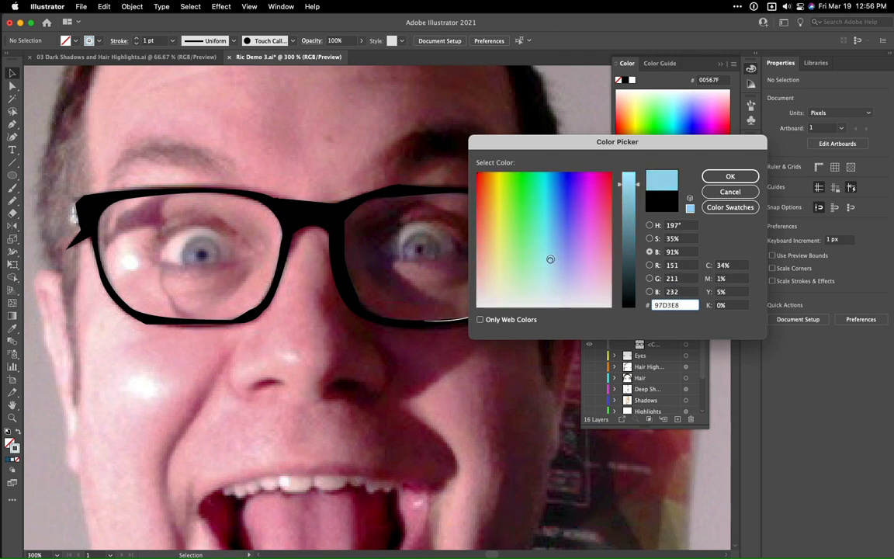
{"action": "left_click", "coordinate": [731, 178]}
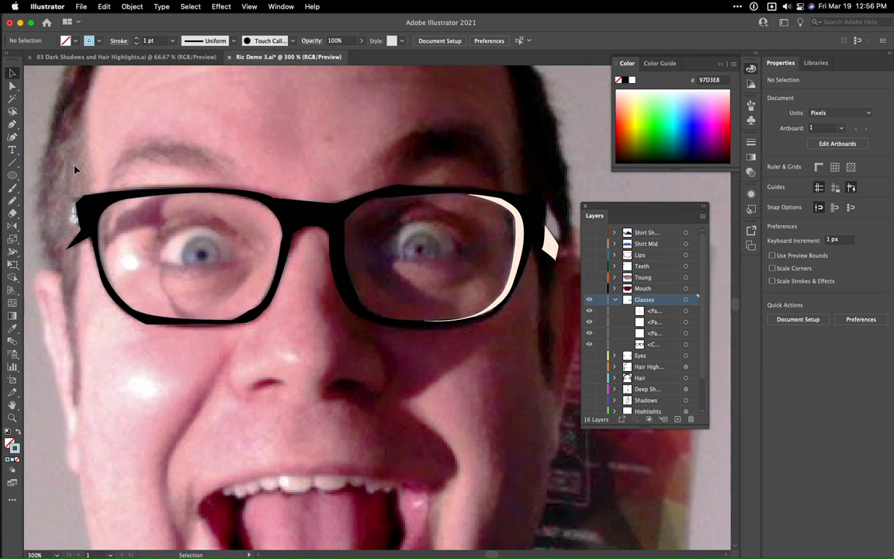
Trace a closed Pen path around the left lens opening of the glasses and refine its lower-left curve
{"action": "left_click", "coordinate": [13, 125]}
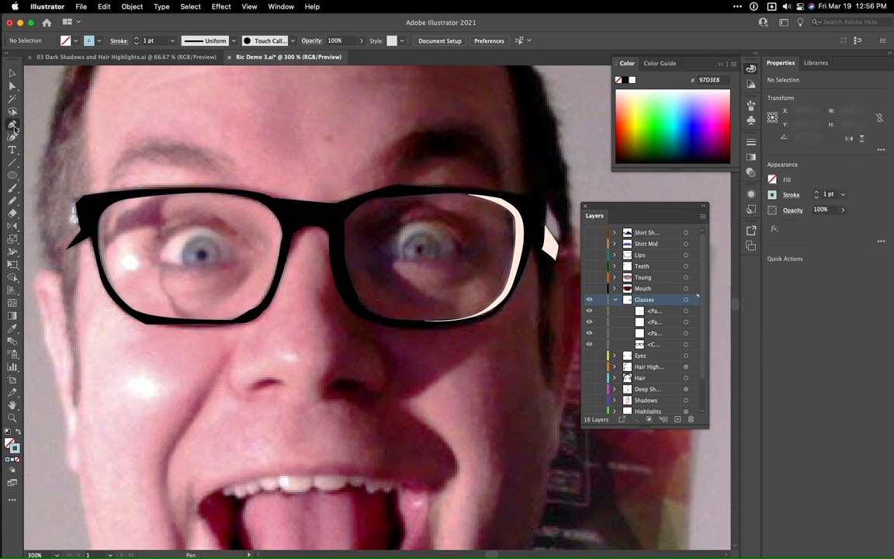
{"action": "left_click", "coordinate": [99, 210]}
{"action": "left_click_drag", "start_coordinate": [140, 192], "coordinate": [159, 195]}
{"action": "left_click", "coordinate": [273, 198]}
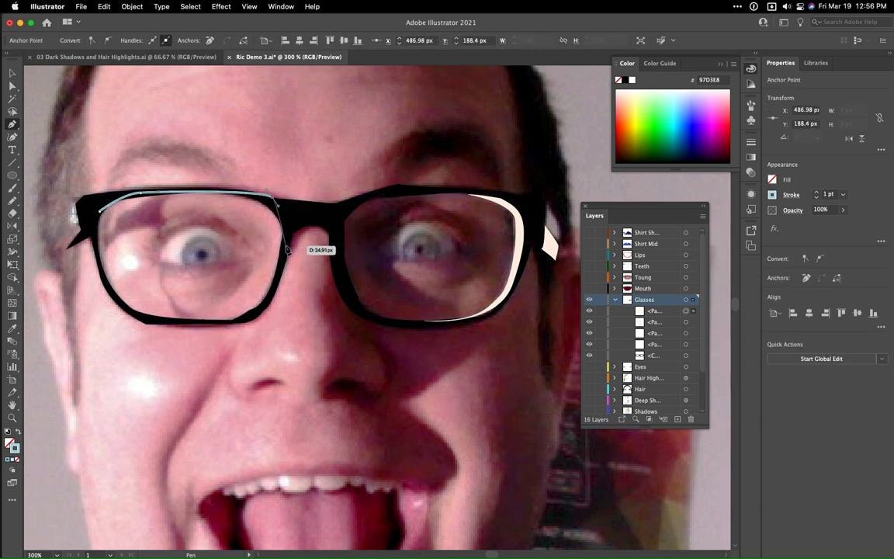
{"action": "left_click_drag", "start_coordinate": [286, 246], "coordinate": [285, 253]}
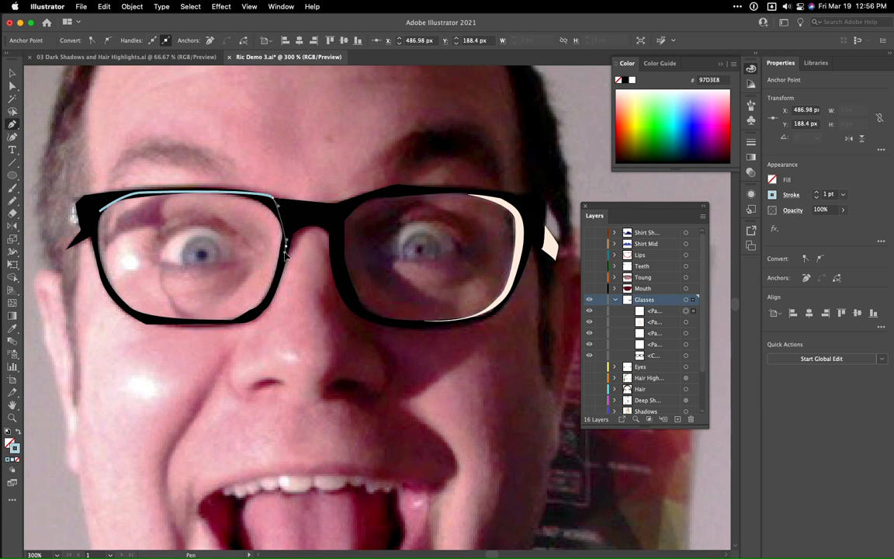
{"action": "left_click", "coordinate": [231, 322]}
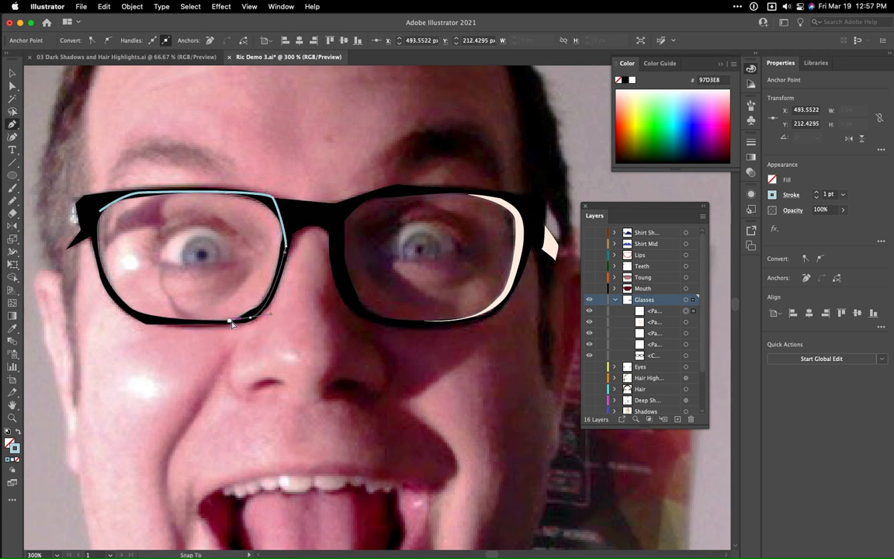
{"action": "left_click", "coordinate": [153, 321]}
{"action": "left_click_drag", "start_coordinate": [154, 321], "coordinate": [92, 264]}
{"action": "left_click", "coordinate": [100, 211]}
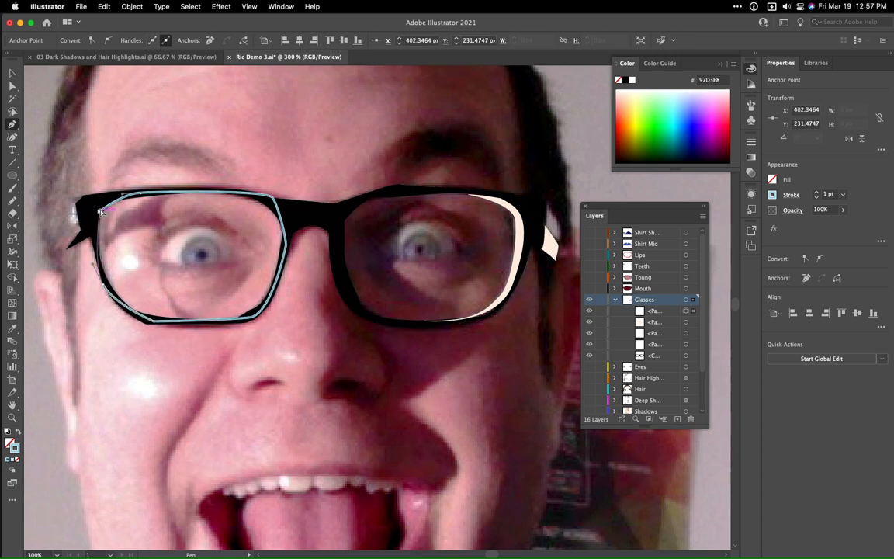
{"action": "mouse_move", "coordinate": [100, 211]}
{"action": "left_mouse_down"}
{"action": "mouse_move", "coordinate": [86, 187]}
{"action": "mouse_move", "coordinate": [96, 214]}
{"action": "left_mouse_up"}
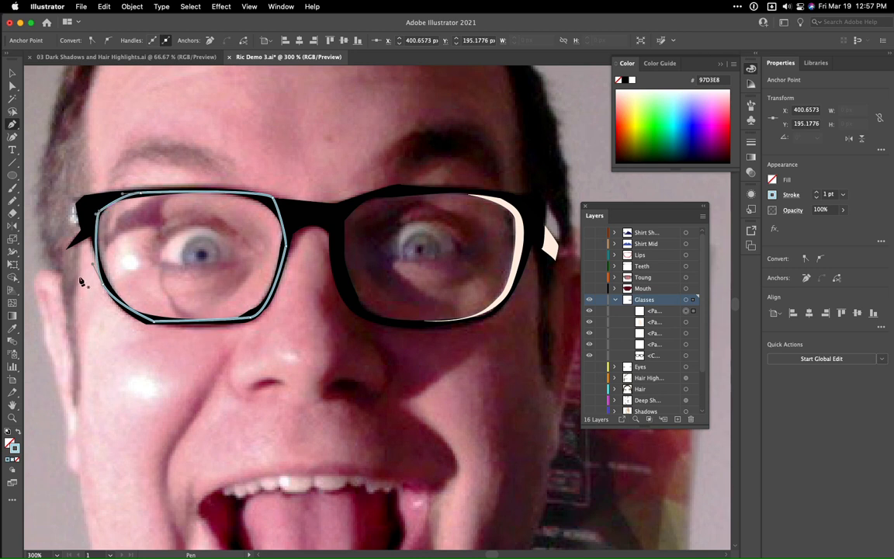
{"action": "key", "text": "a"}
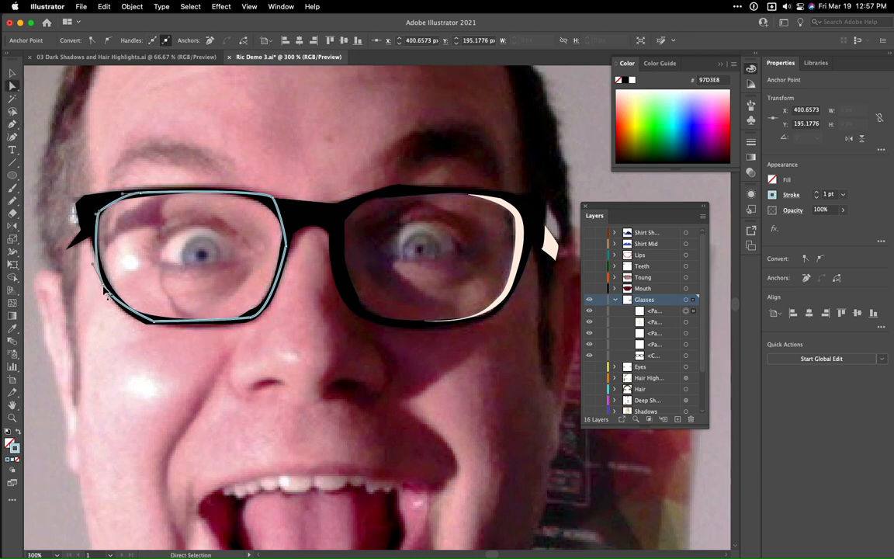
{"action": "left_click_drag", "start_coordinate": [104, 286], "coordinate": [105, 282]}
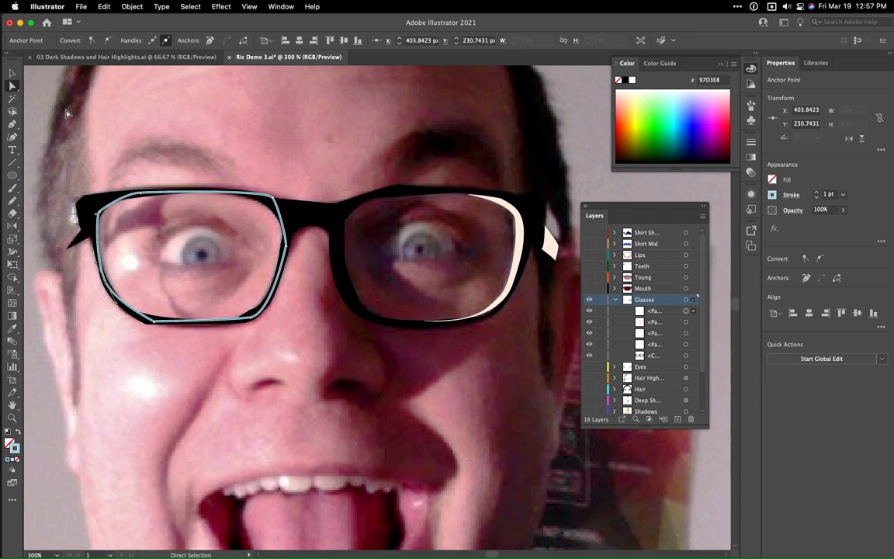
Trace a closed Pen path around the right lens opening of the glasses, just inside the black frame
{"action": "key", "text": "p"}
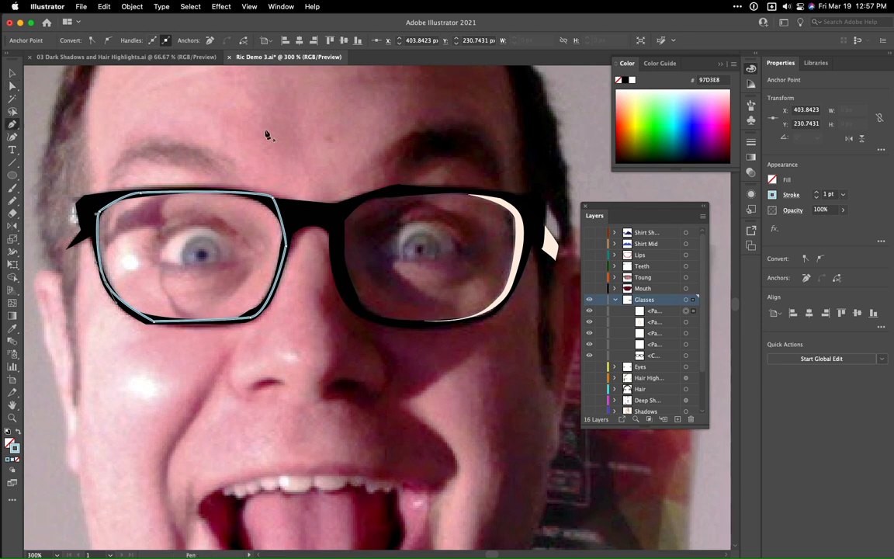
{"action": "left_click", "coordinate": [341, 214]}
{"action": "left_click_drag", "start_coordinate": [379, 193], "coordinate": [390, 197]}
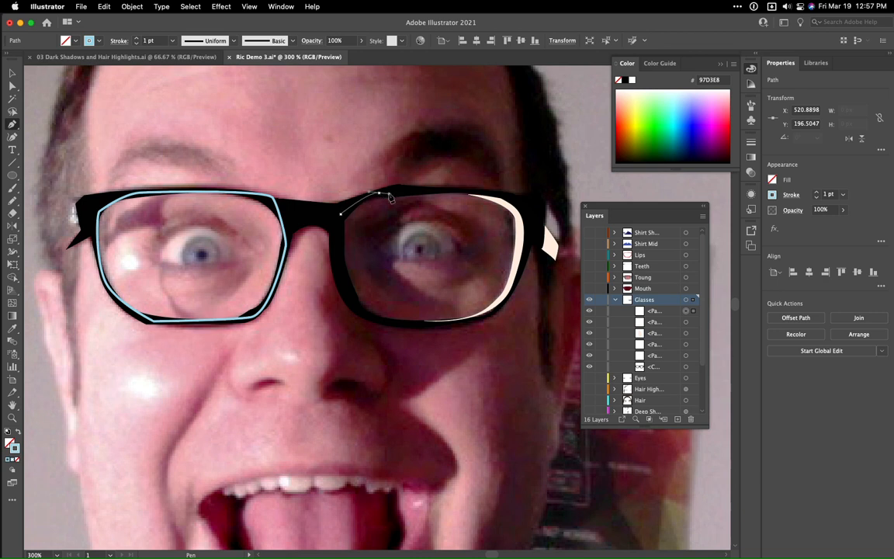
{"action": "left_click", "coordinate": [481, 191]}
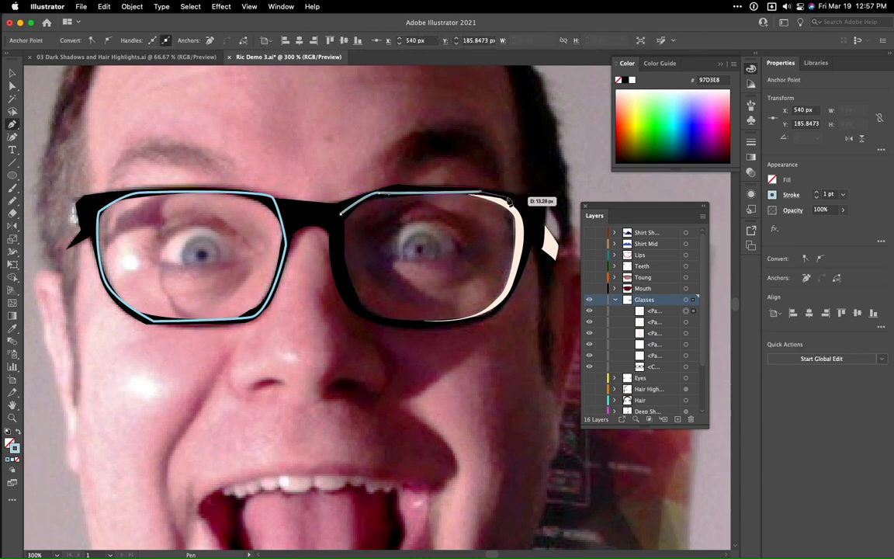
{"action": "left_click", "coordinate": [522, 207]}
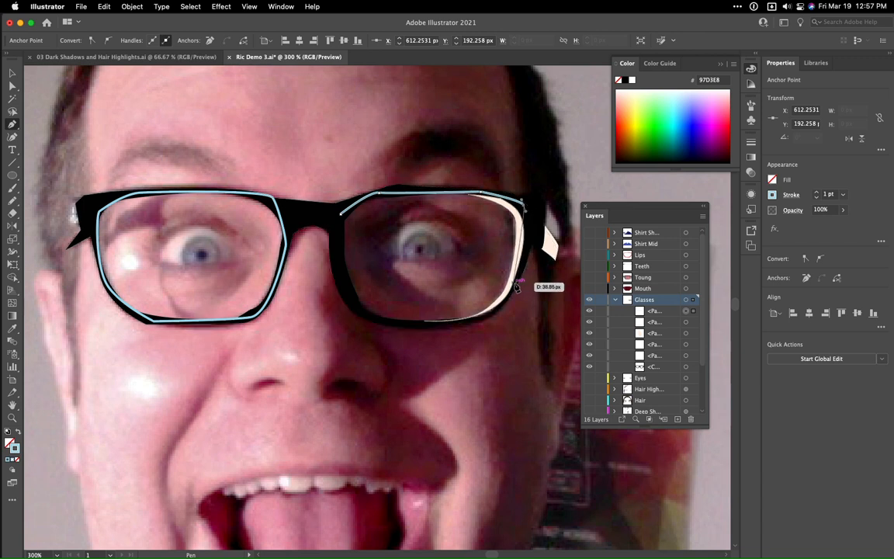
{"action": "left_click_drag", "start_coordinate": [513, 282], "coordinate": [498, 292]}
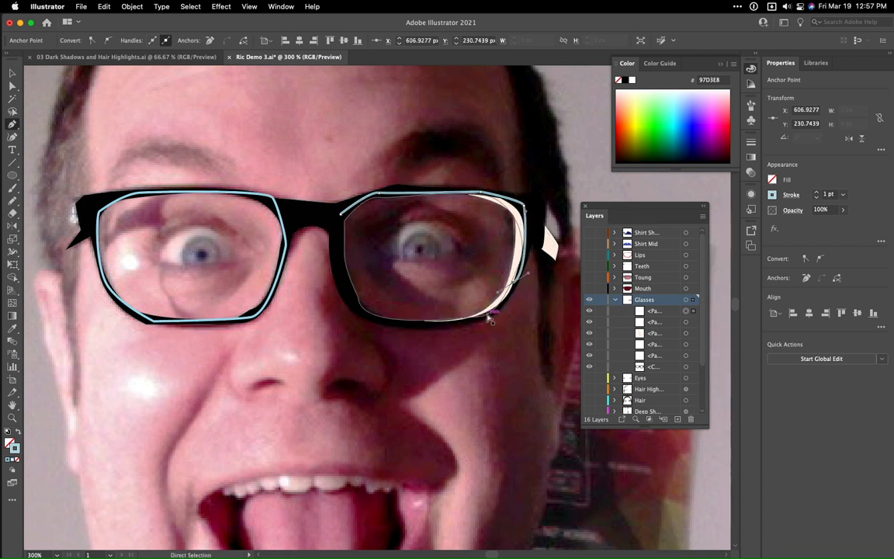
{"action": "key", "text": "super+z"}
{"action": "left_click_drag", "start_coordinate": [526, 255], "coordinate": [418, 325]}
{"action": "left_click_drag", "start_coordinate": [355, 302], "coordinate": [341, 275]}
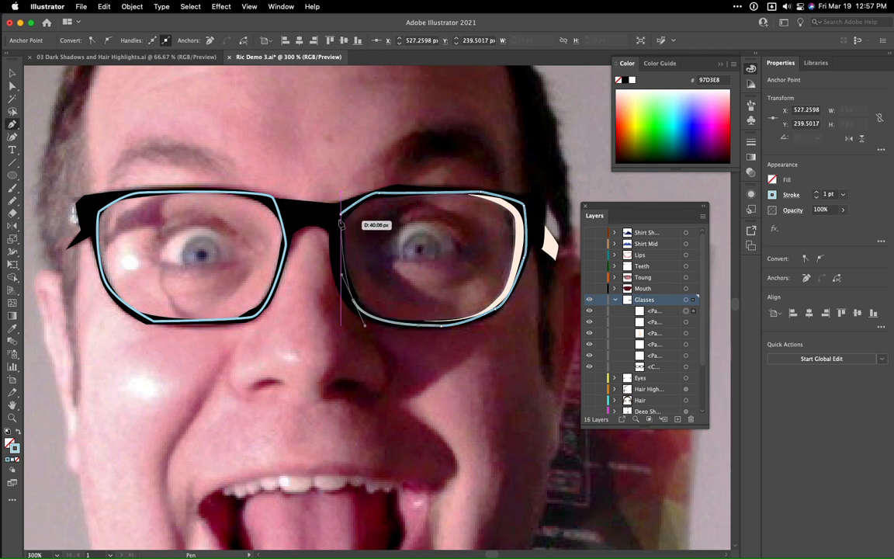
{"action": "left_click_drag", "start_coordinate": [339, 223], "coordinate": [342, 225]}
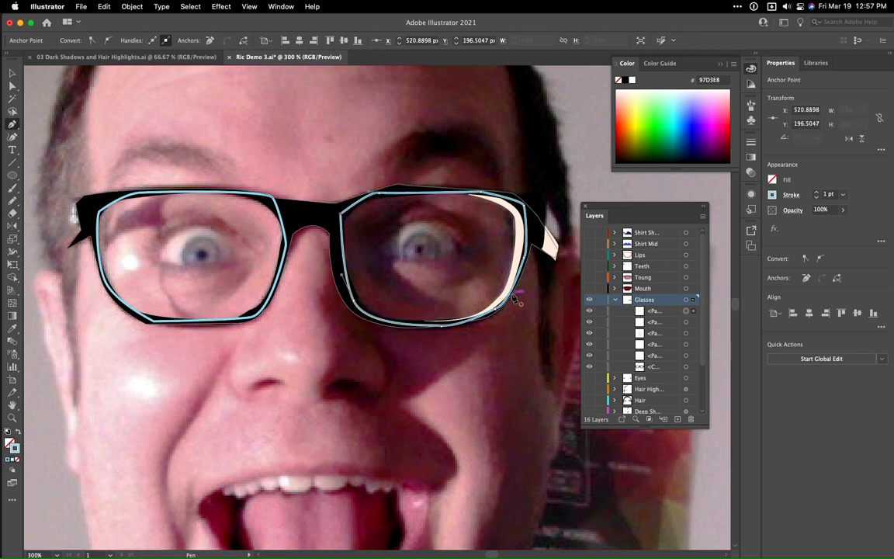
Swap fill and stroke on the right and left lens paths so both have a light blue 97D3E8 fill and no stroke
{"action": "left_click", "coordinate": [17, 432]}
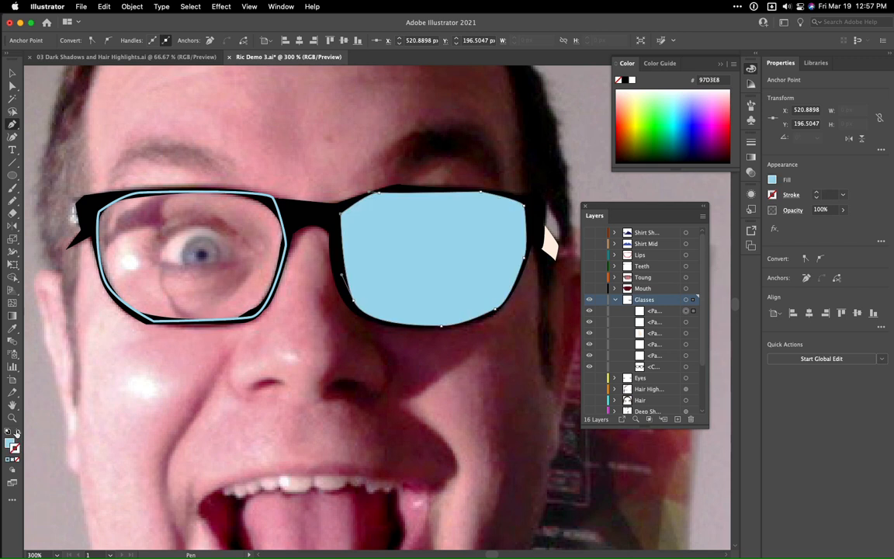
{"action": "left_click", "coordinate": [686, 322]}
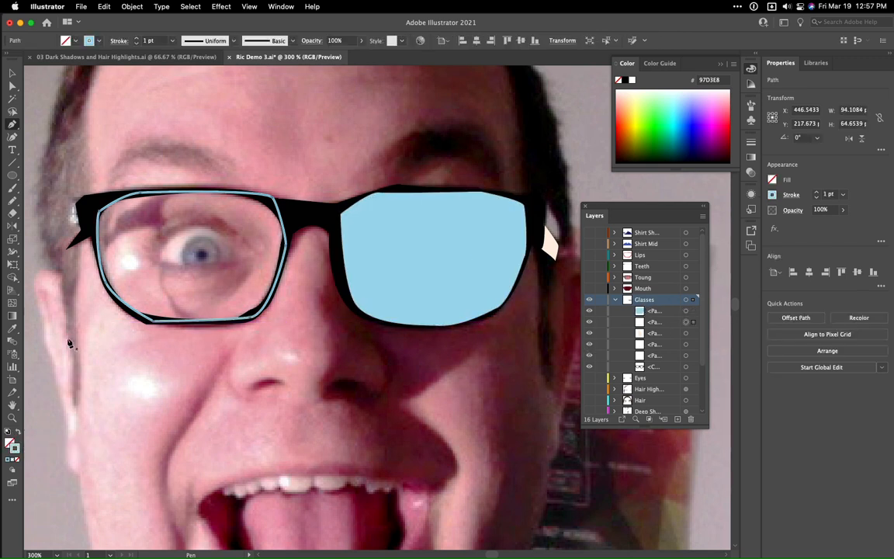
{"action": "left_click", "coordinate": [17, 432]}
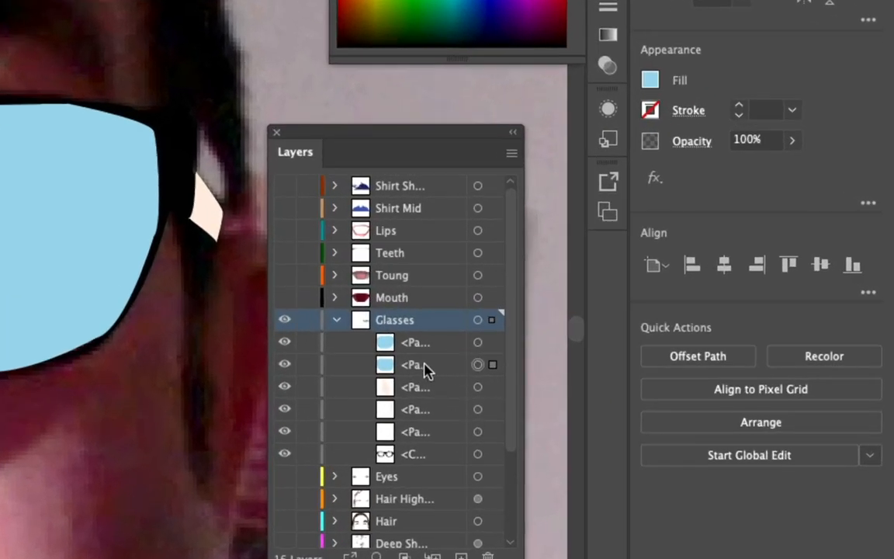
Send the left lens path backward in the Glasses layer until it sits directly beneath the frame's compound path
{"action": "left_click", "coordinate": [426, 370]}
{"action": "key", "text": "p"}
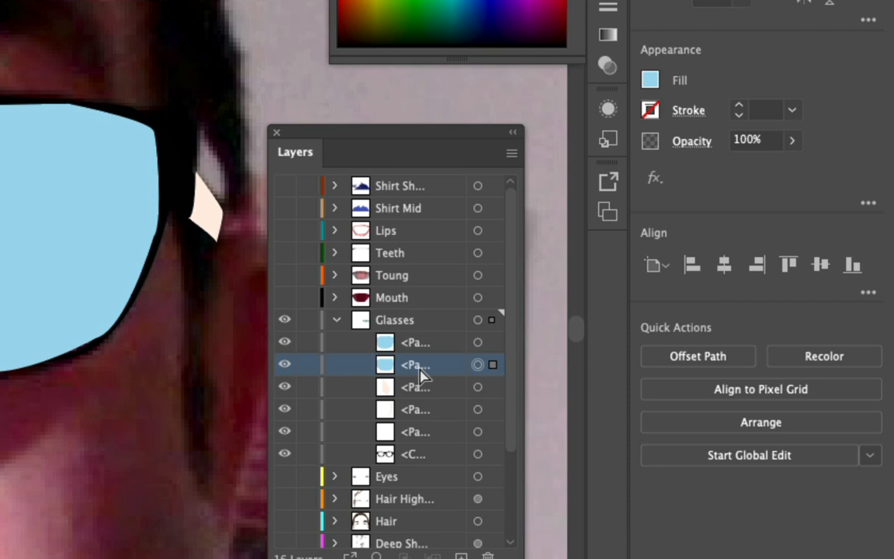
{"action": "key", "text": "super+["}
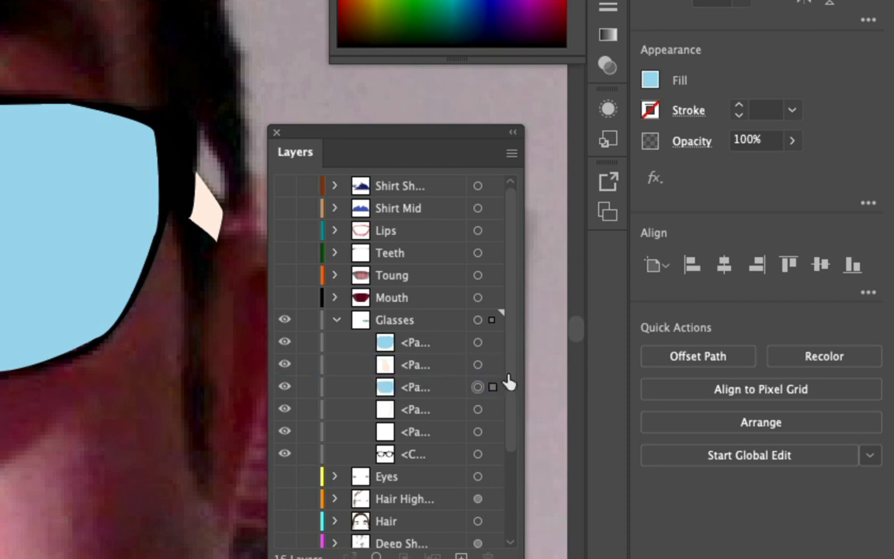
{"action": "key", "text": "super+["}
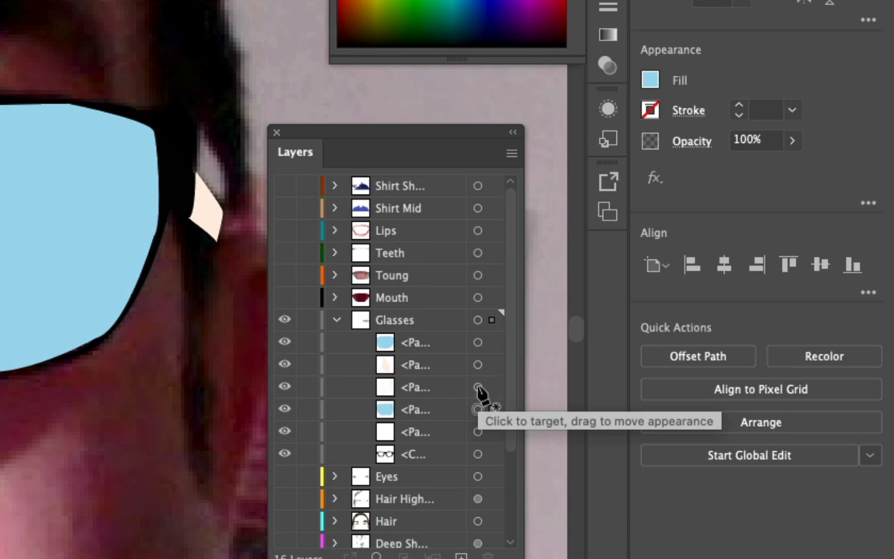
{"action": "key", "text": "super+bracketleft"}
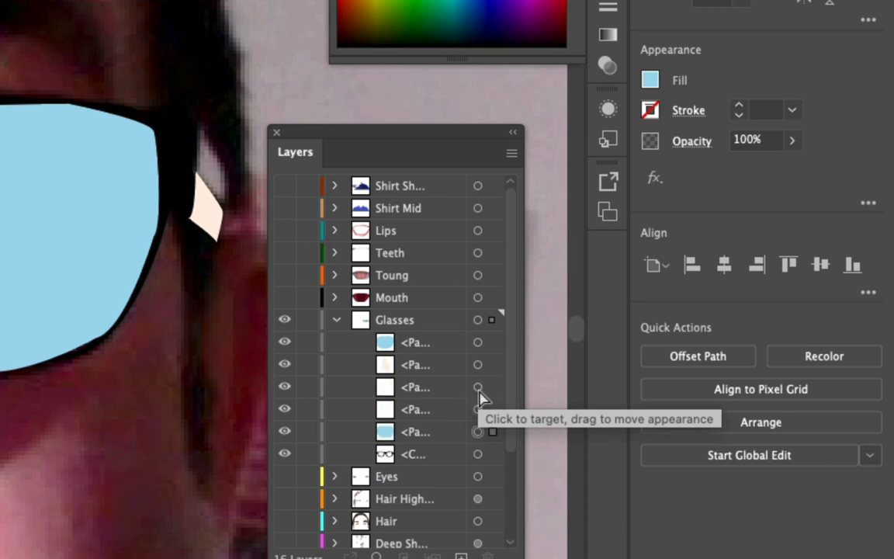
{"action": "key", "text": "super+bracketleft"}
{"action": "key", "text": "super+bracketright"}
{"action": "key", "text": "super+bracketright"}
{"action": "key", "text": "super+bracketleft"}
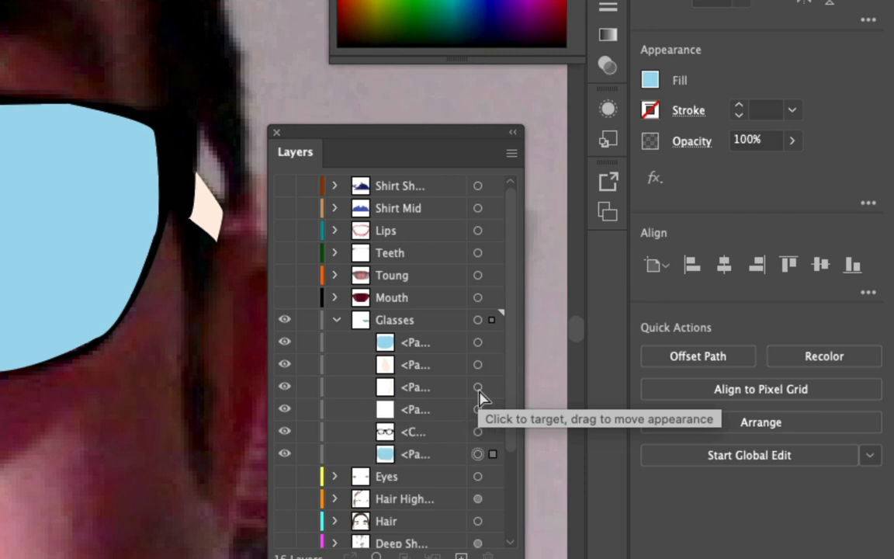
Send the right lens path backward below the frame's compound path, keeping it above the left lens path
{"action": "left_click", "coordinate": [478, 342]}
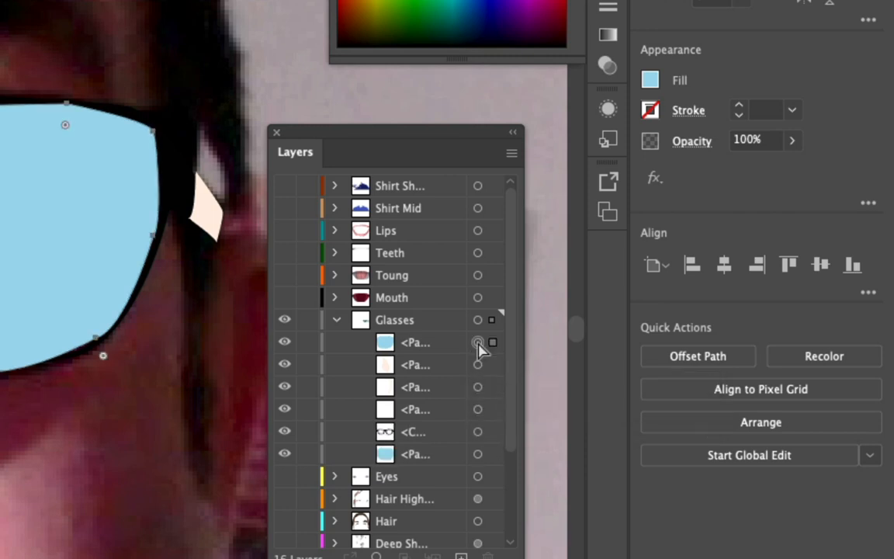
{"action": "key", "text": "super+bracketleft"}
{"action": "key", "text": "super+bracketleft"}
{"action": "key", "text": "super+bracketleft"}
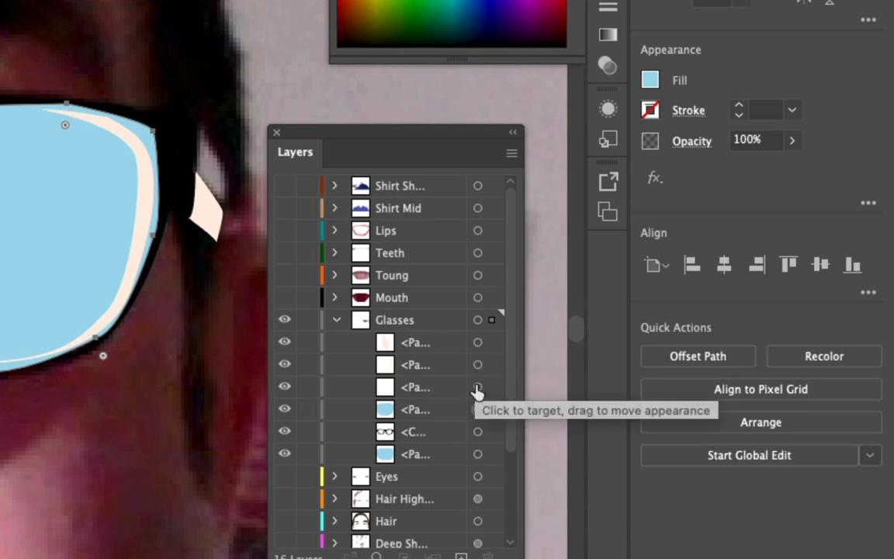
{"action": "key", "text": "super+bracketleft"}
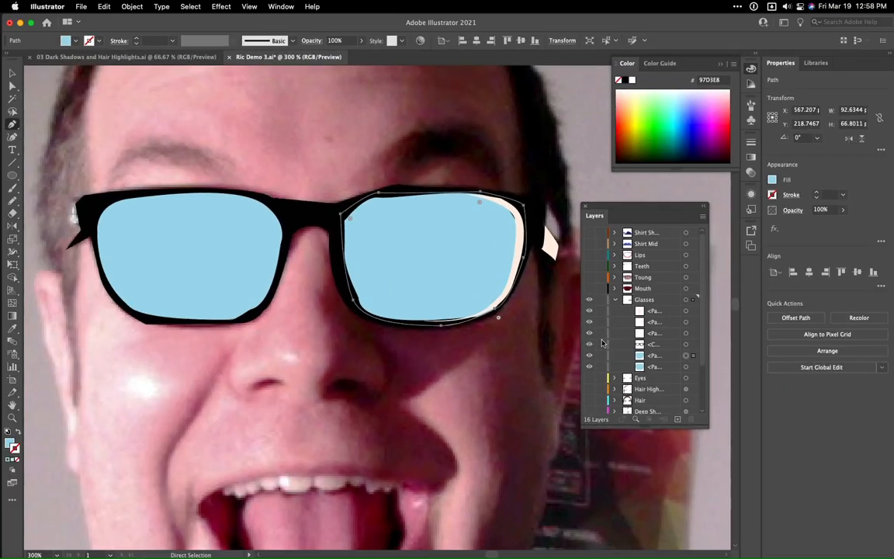
{"action": "key", "text": "super+bracketleft"}
{"action": "key", "text": "super+bracketright"}
{"action": "key", "text": "super+bracketleft"}
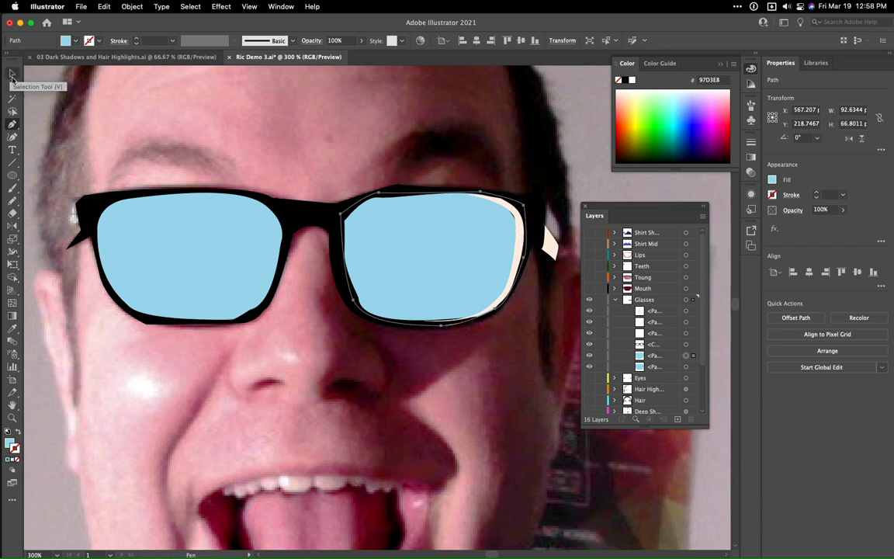
Select both lens shapes together and reduce their opacity to 49%
{"action": "key", "text": "v"}
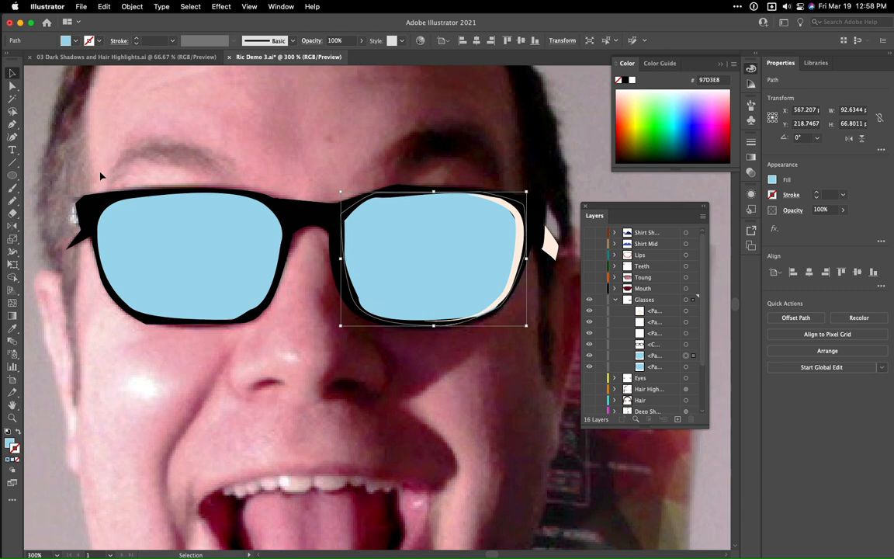
{"action": "left_click", "coordinate": [195, 247]}
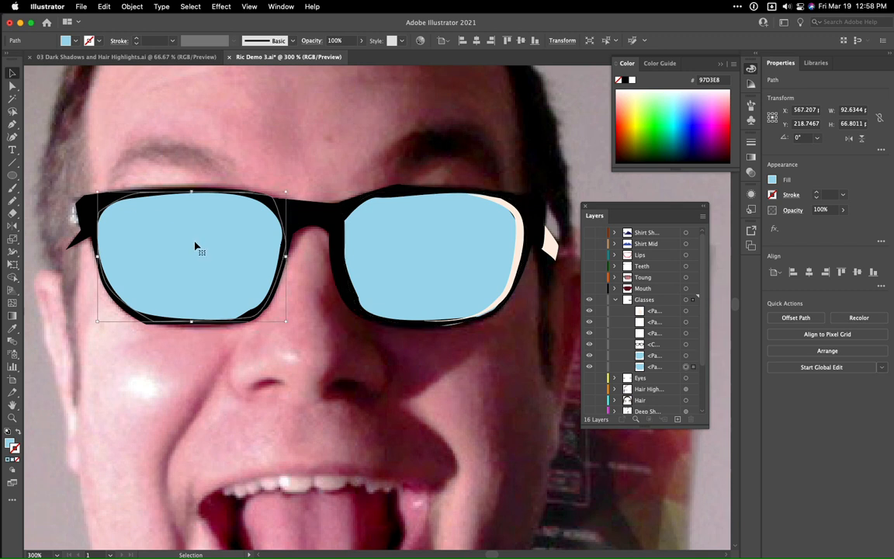
{"action": "left_click", "coordinate": [437, 255], "text": "shift"}
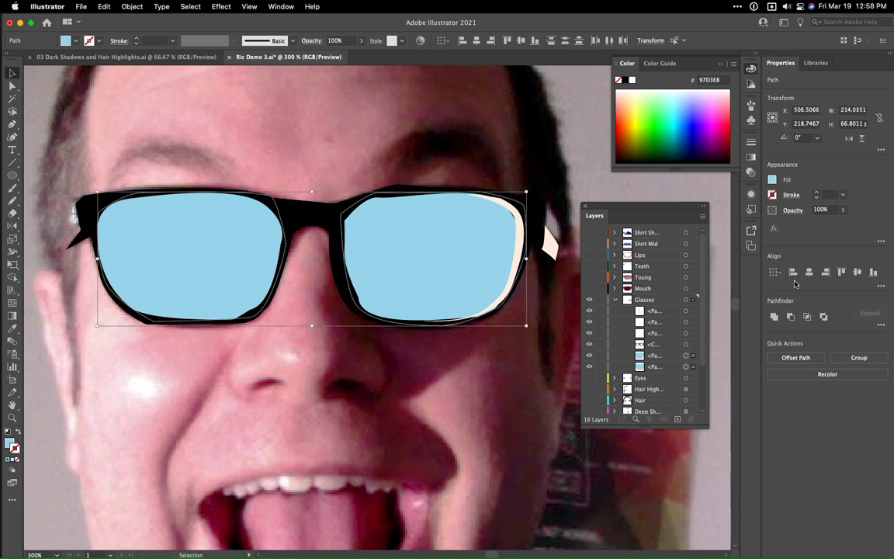
{"action": "left_click", "coordinate": [843, 209]}
{"action": "left_click_drag", "start_coordinate": [844, 224], "coordinate": [823, 225]}
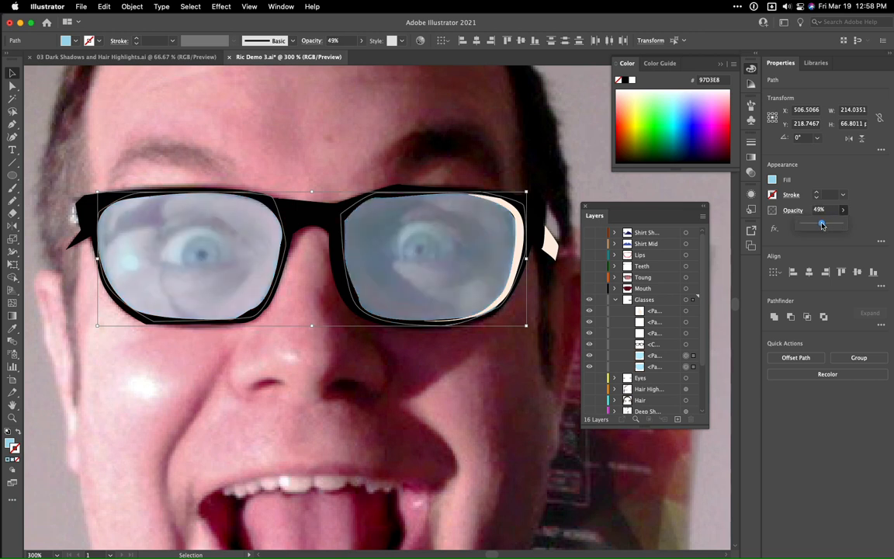
Turn on the visibility of all hidden portrait layers and deselect the lenses to review the artwork at 100% zoom
{"action": "left_click_drag", "start_coordinate": [589, 378], "coordinate": [591, 399]}
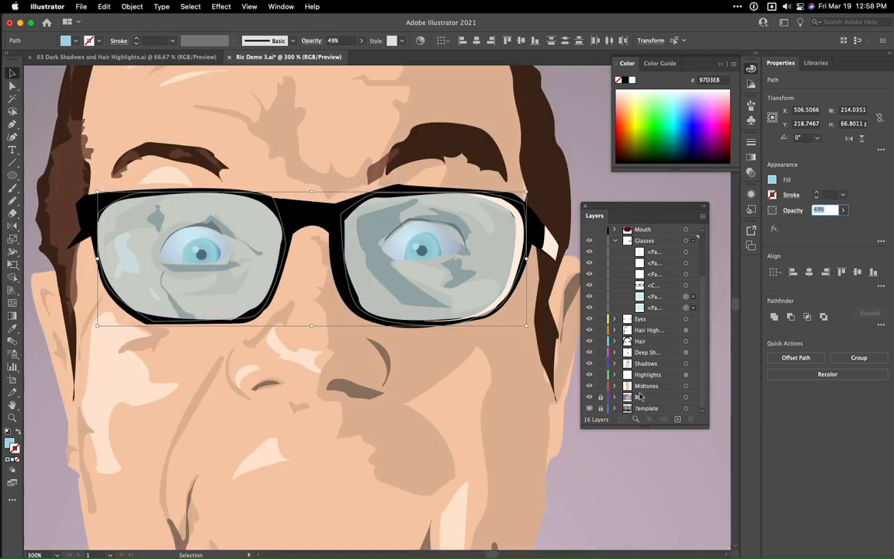
{"action": "scroll", "coordinate": [642, 395], "scroll_direction": "up", "scroll_amount": 3}
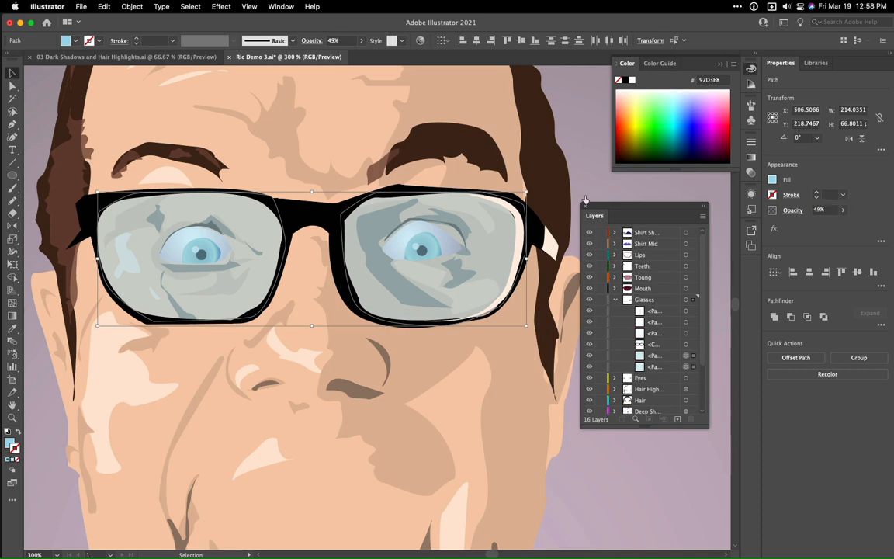
{"action": "left_click_drag", "start_coordinate": [591, 288], "coordinate": [589, 232]}
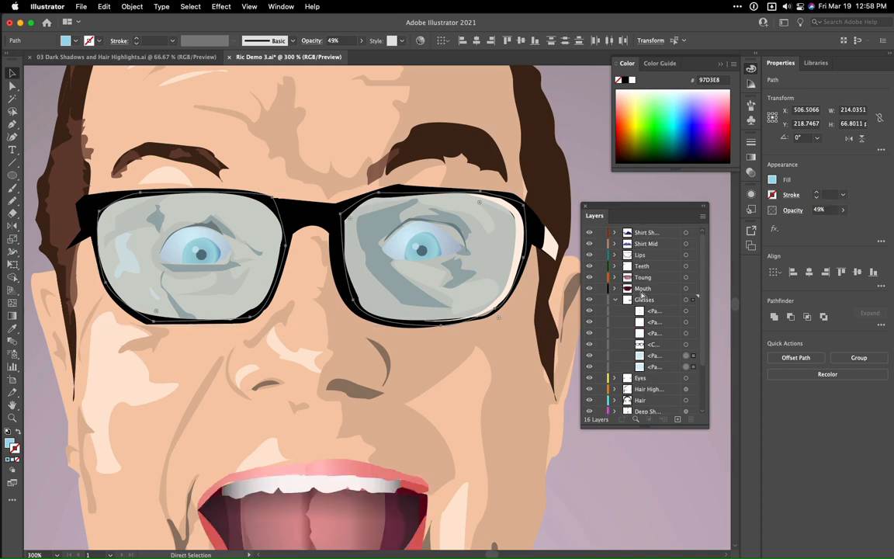
{"action": "key", "text": "super+minus"}
{"action": "key", "text": "super+minus"}
{"action": "key", "text": "super+minus"}
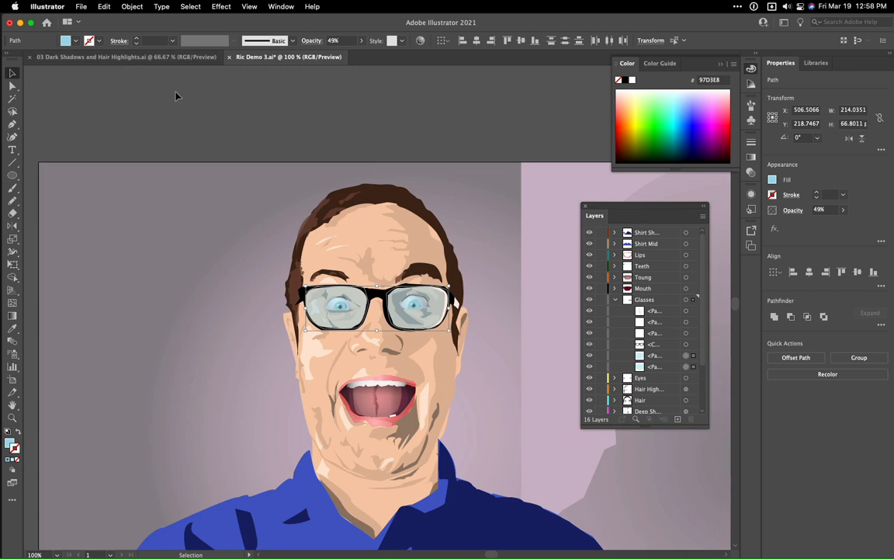
{"action": "left_click", "coordinate": [175, 95]}
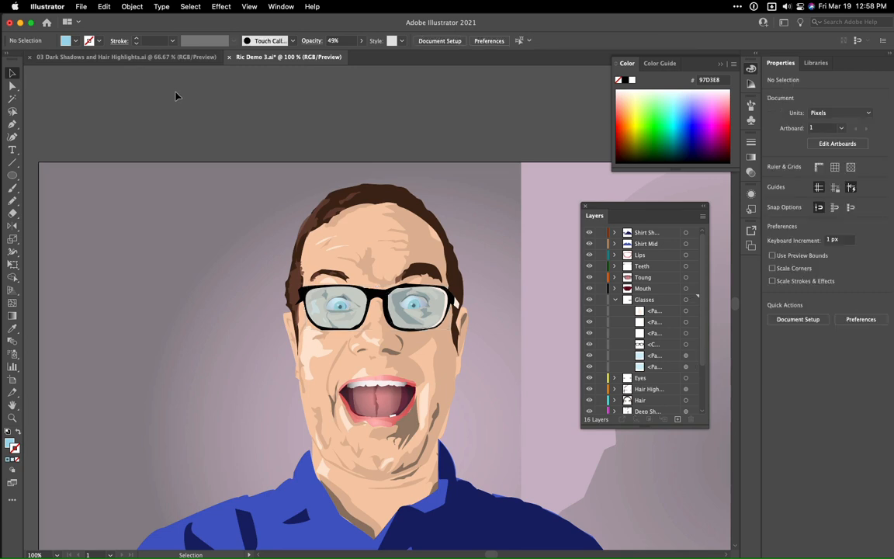
Select both lens paths and apply the light-to-dark blue radial gradient to their fill, leaving the stroke set to none
{"action": "left_click", "coordinate": [685, 356]}
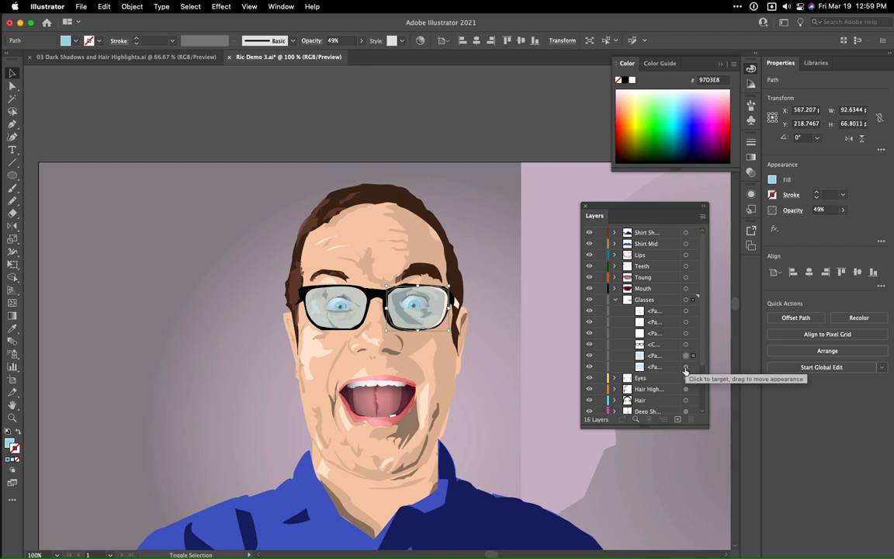
{"action": "left_click", "coordinate": [686, 367], "text": "shift"}
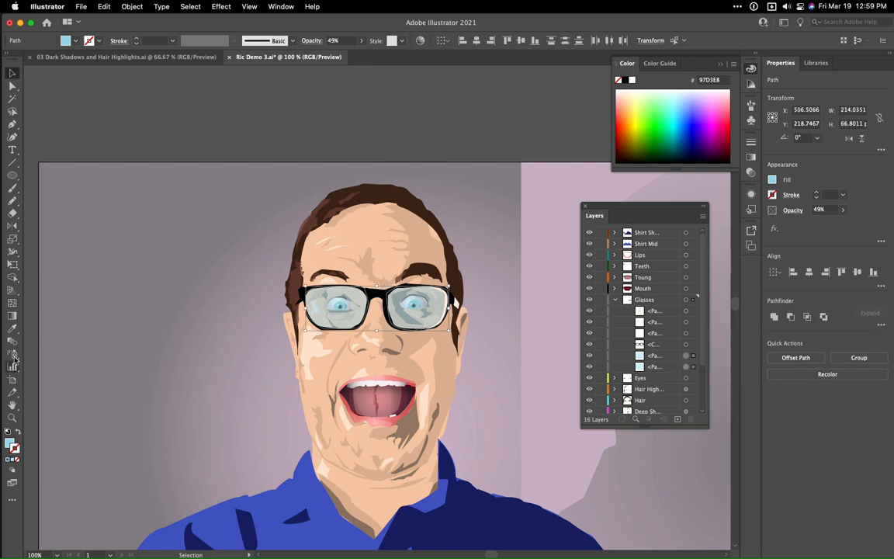
{"action": "left_click", "coordinate": [12, 460]}
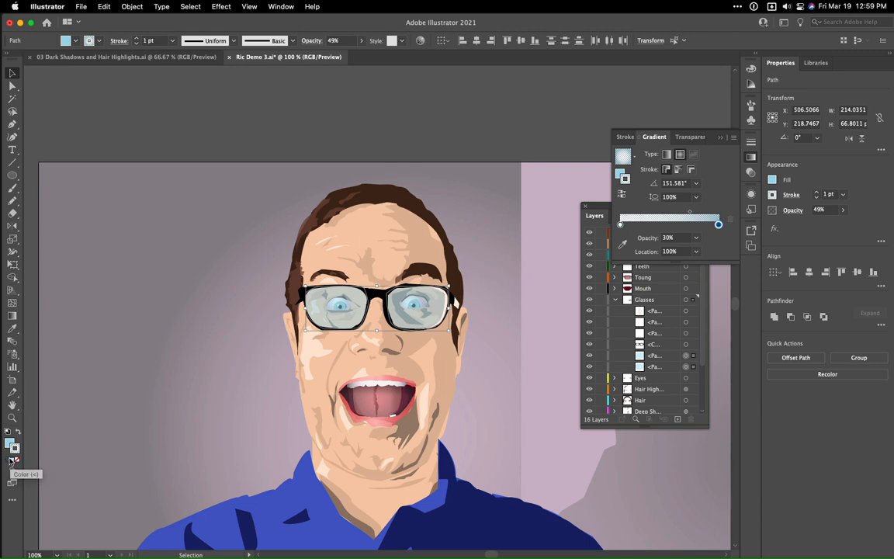
{"action": "left_click", "coordinate": [16, 459]}
{"action": "left_click", "coordinate": [8, 441]}
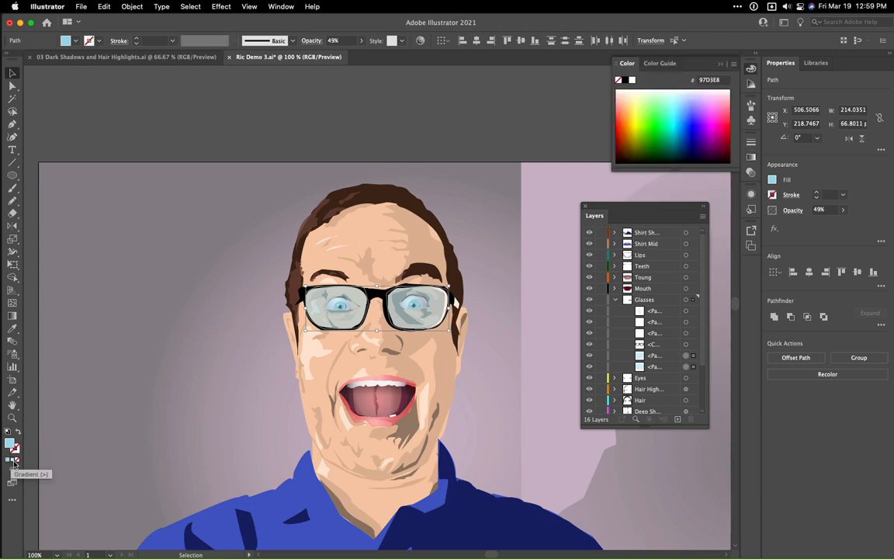
{"action": "left_click", "coordinate": [12, 460]}
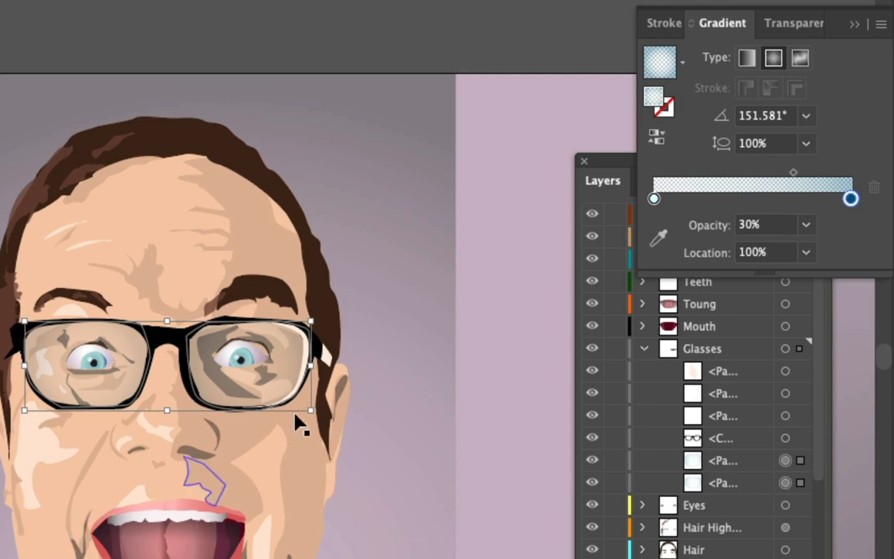
Set the opacity of both lens gradient stops, light E2FFFF and dark 00567F, to 100%
{"action": "double_click", "coordinate": [654, 199]}
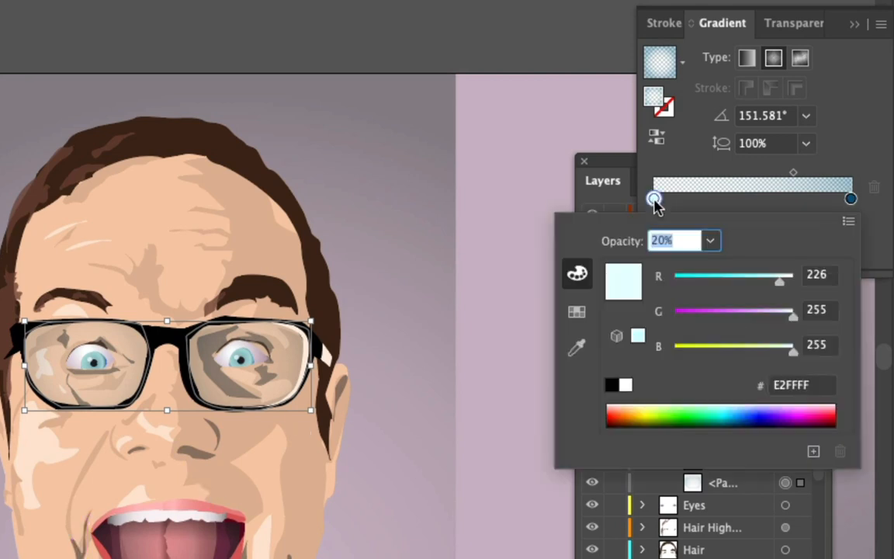
{"action": "left_click", "coordinate": [710, 242]}
{"action": "left_click", "coordinate": [744, 498]}
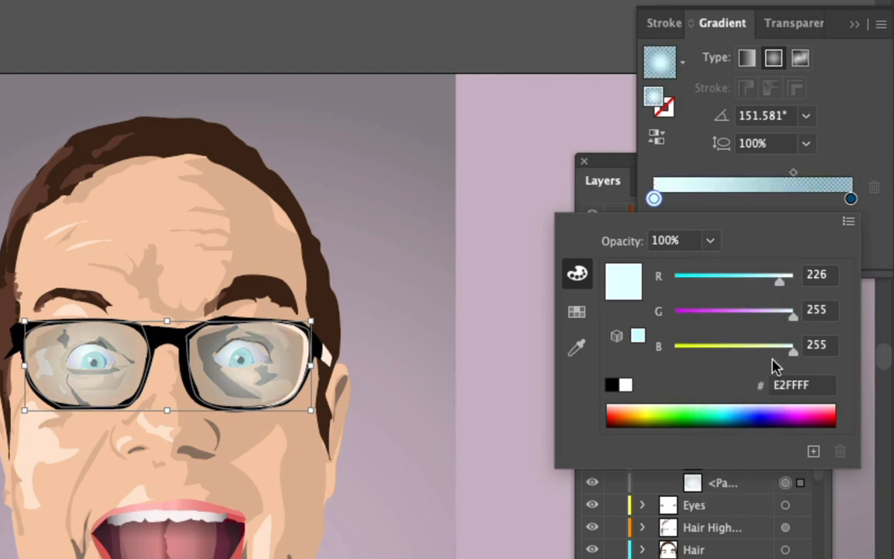
{"action": "left_click", "coordinate": [850, 201]}
{"action": "double_click", "coordinate": [851, 200]}
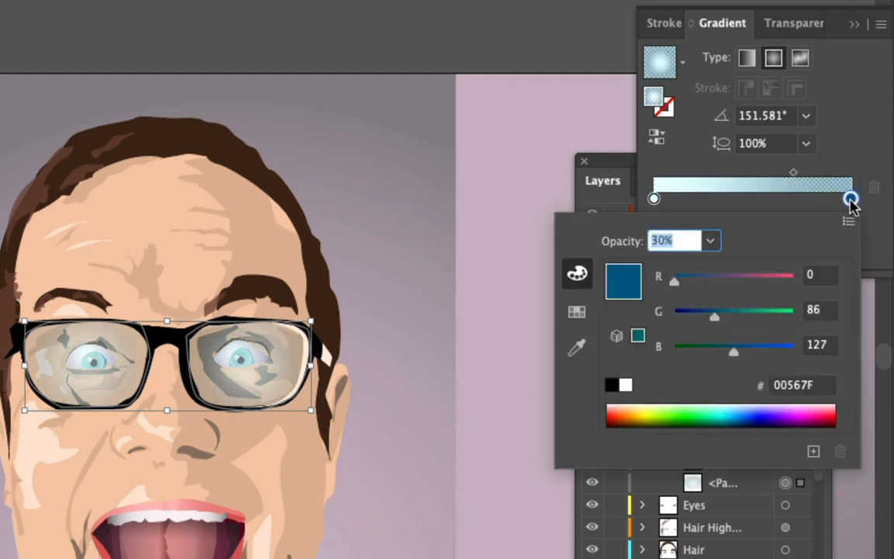
{"action": "left_click", "coordinate": [710, 241]}
{"action": "left_click", "coordinate": [741, 497]}
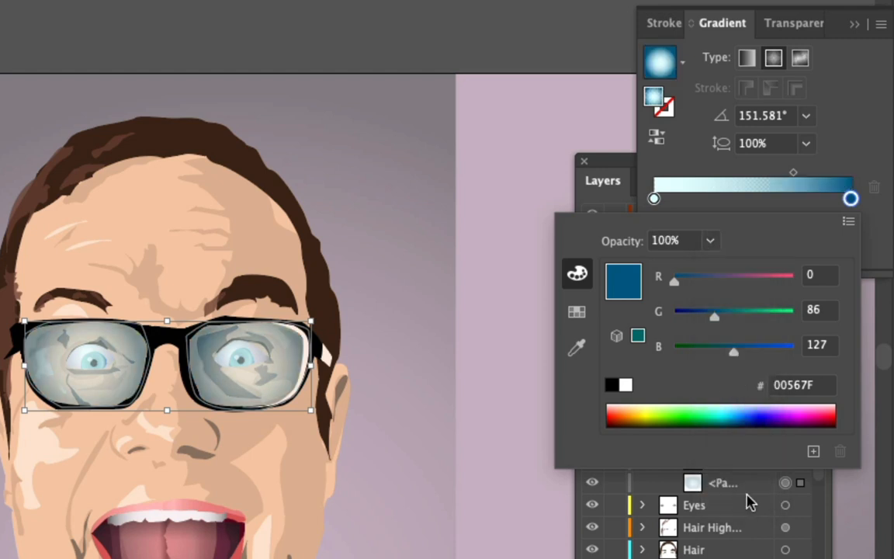
{"action": "left_click", "coordinate": [690, 166]}
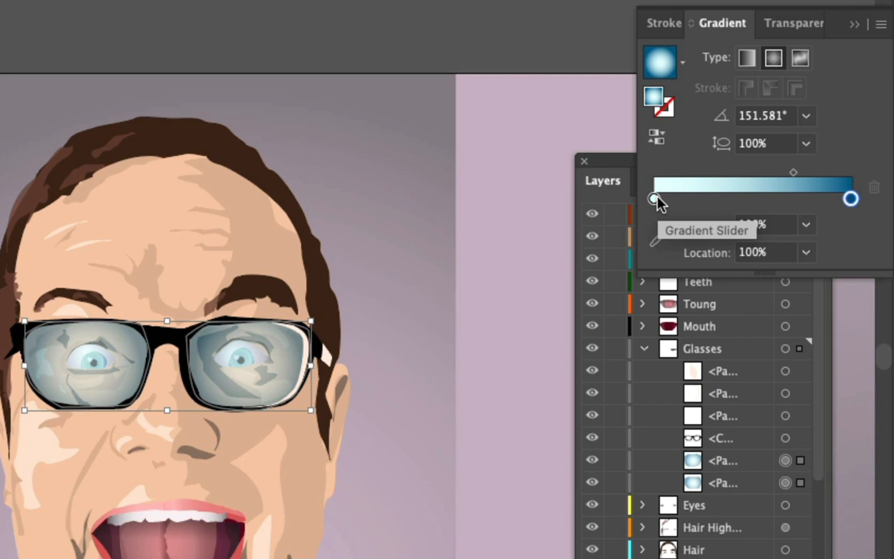
{"action": "double_click", "coordinate": [655, 200]}
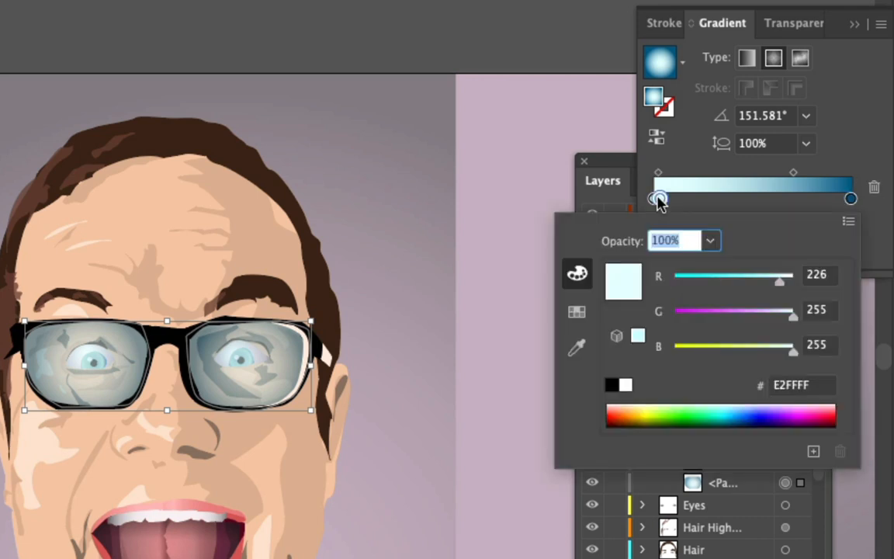
{"action": "left_click", "coordinate": [706, 205]}
{"action": "left_click_drag", "start_coordinate": [661, 200], "coordinate": [691, 221]}
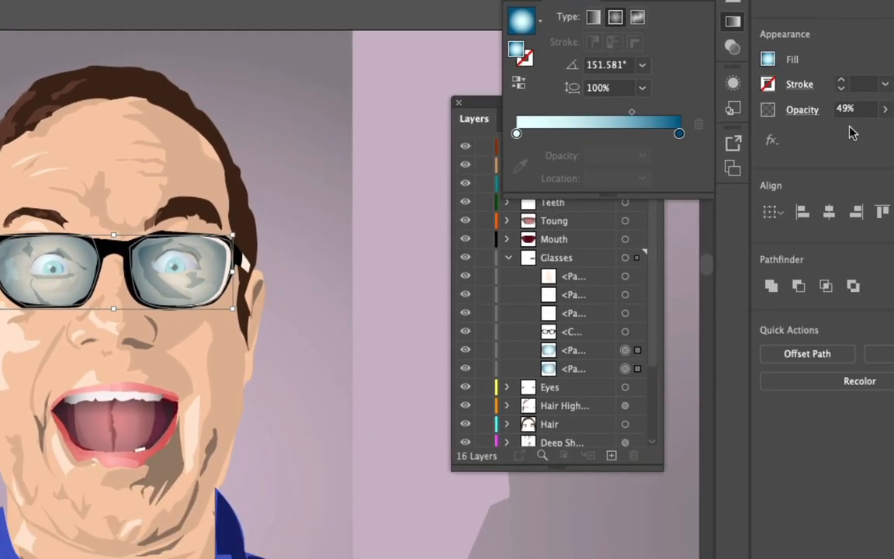
Set the overall opacity of both lenses to 100% and move their gradient midpoint to about 69.3%
{"action": "left_click", "coordinate": [884, 110]}
{"action": "left_click_drag", "start_coordinate": [858, 130], "coordinate": [883, 132]}
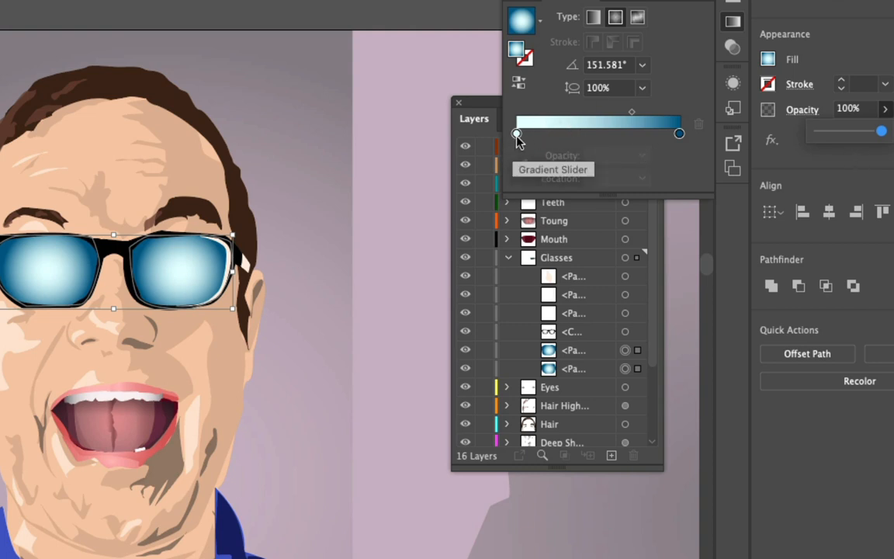
{"action": "mouse_move", "coordinate": [632, 112]}
{"action": "left_mouse_down"}
{"action": "mouse_move", "coordinate": [594, 111]}
{"action": "mouse_move", "coordinate": [661, 115]}
{"action": "mouse_move", "coordinate": [630, 114]}
{"action": "left_mouse_up"}
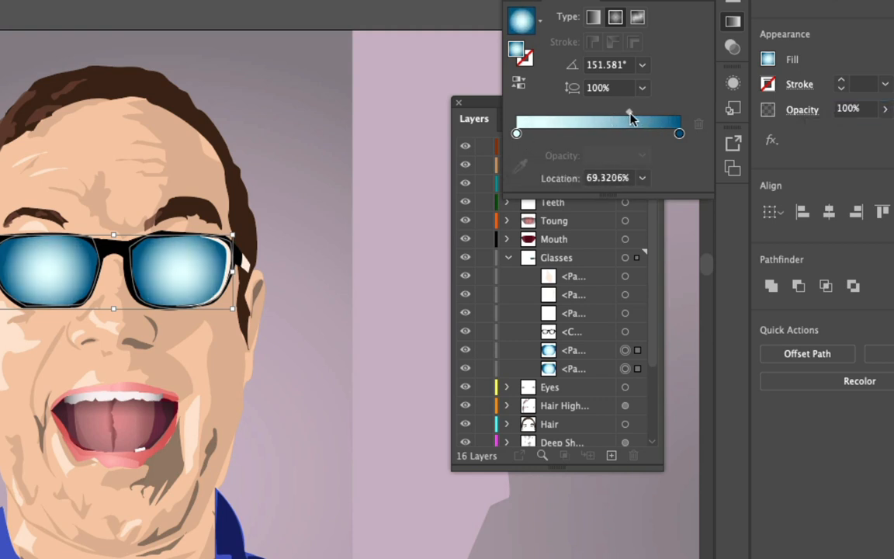
Set the opacity of both lens gradient stops, light E2FFFF and dark 00567F, to 30%
{"action": "double_click", "coordinate": [516, 134]}
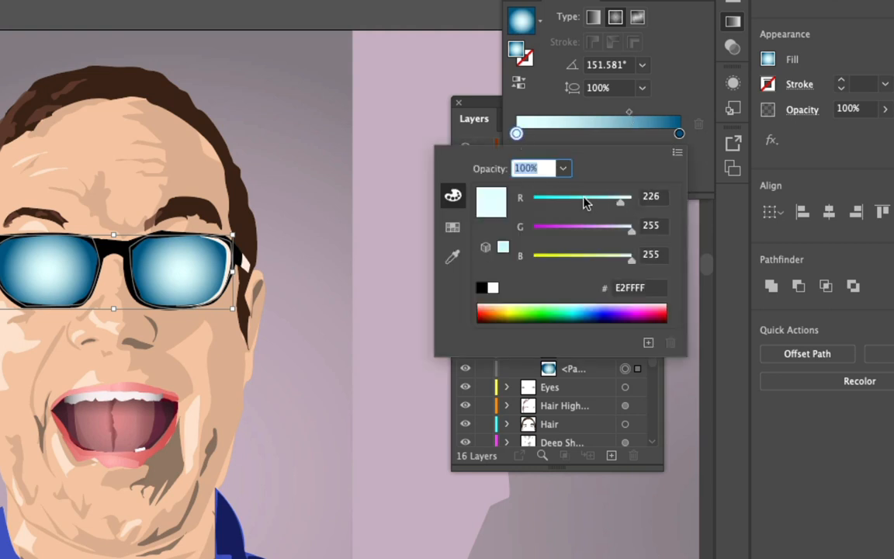
{"action": "left_click", "coordinate": [563, 170]}
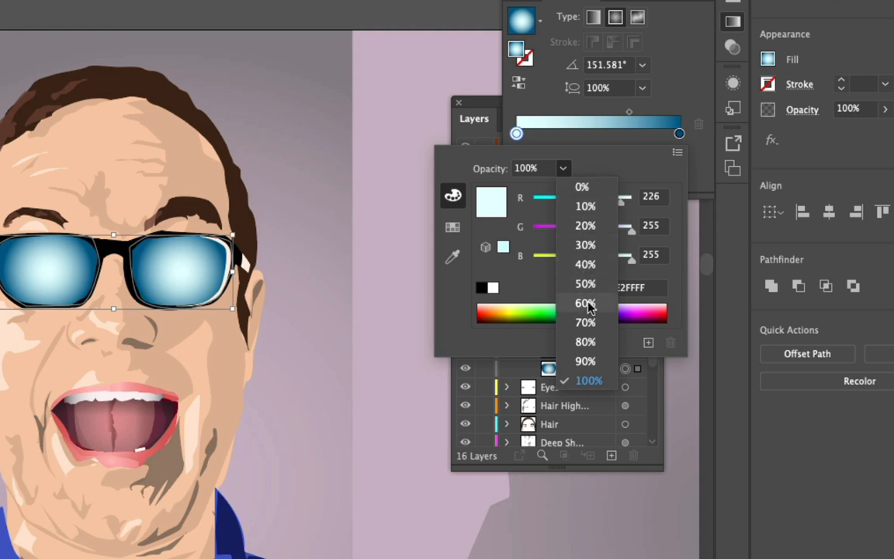
{"action": "left_click", "coordinate": [584, 249]}
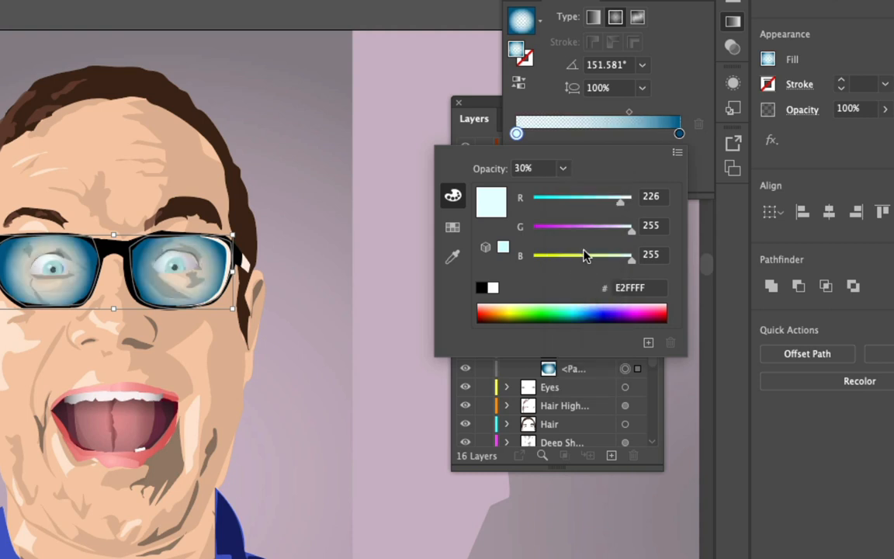
{"action": "left_click", "coordinate": [678, 134]}
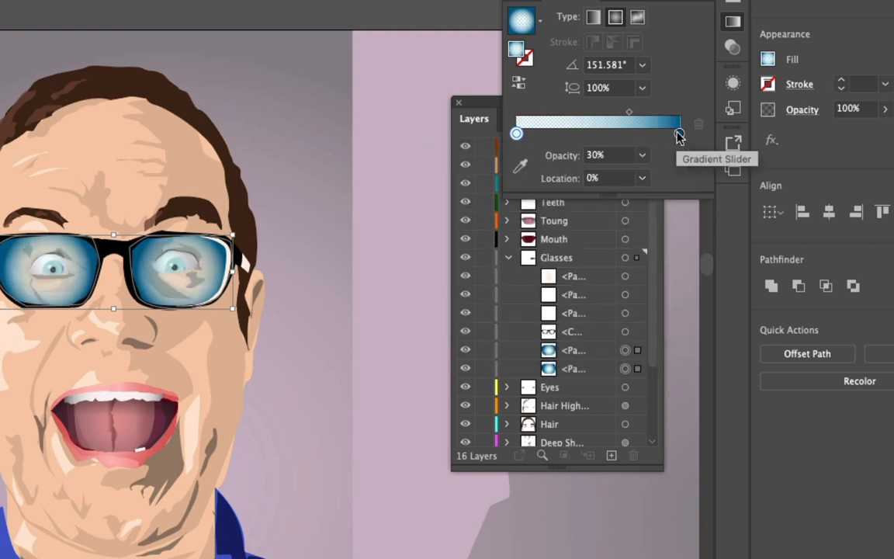
{"action": "double_click", "coordinate": [678, 134]}
{"action": "left_click", "coordinate": [563, 168]}
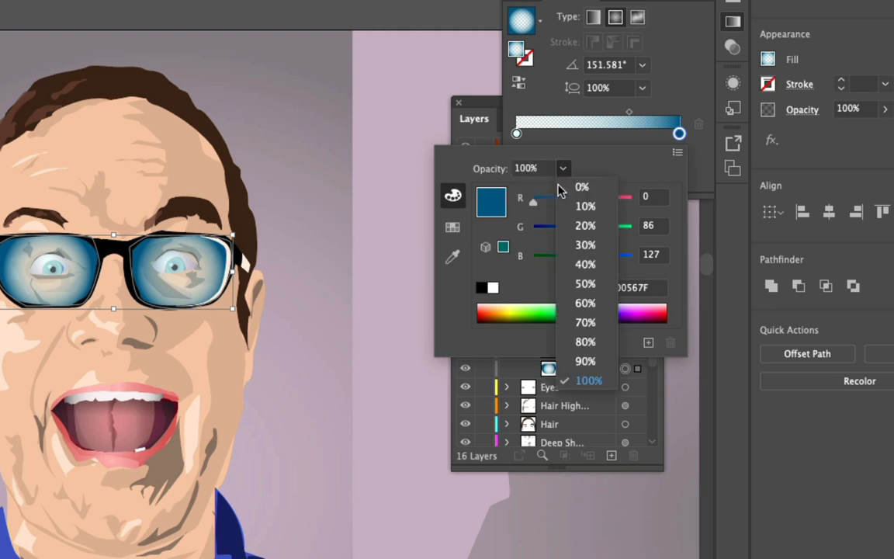
{"action": "left_click", "coordinate": [585, 245]}
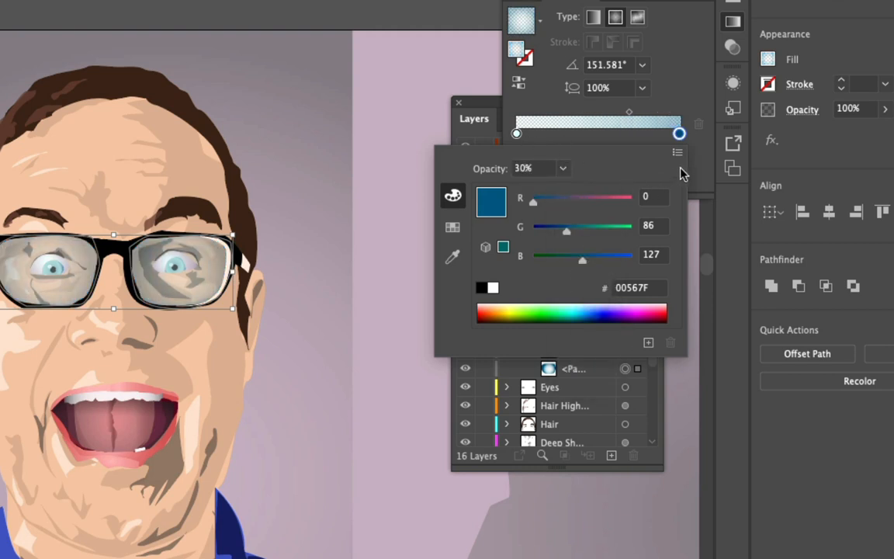
Set the lens gradient's dark 00567F stop to 40% opacity and its light E2FFFF stop to 20%
{"action": "left_click", "coordinate": [561, 170]}
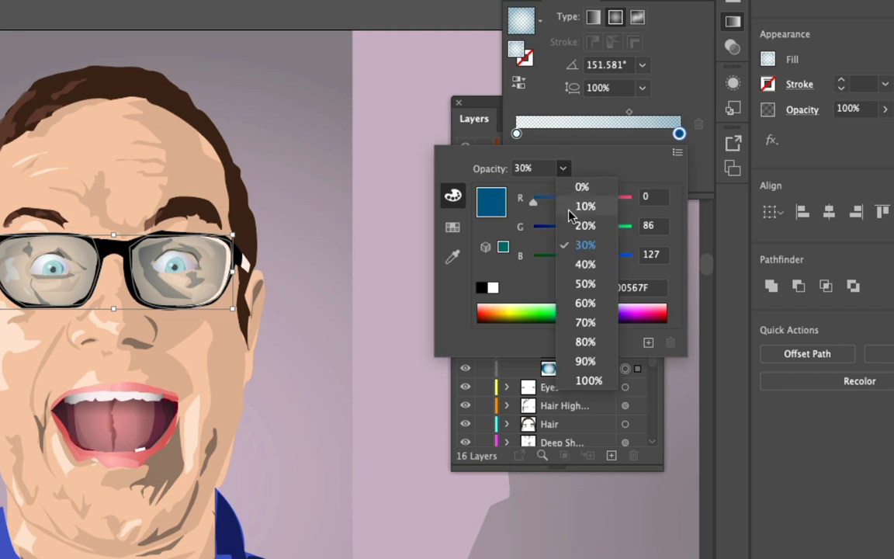
{"action": "left_click", "coordinate": [574, 262]}
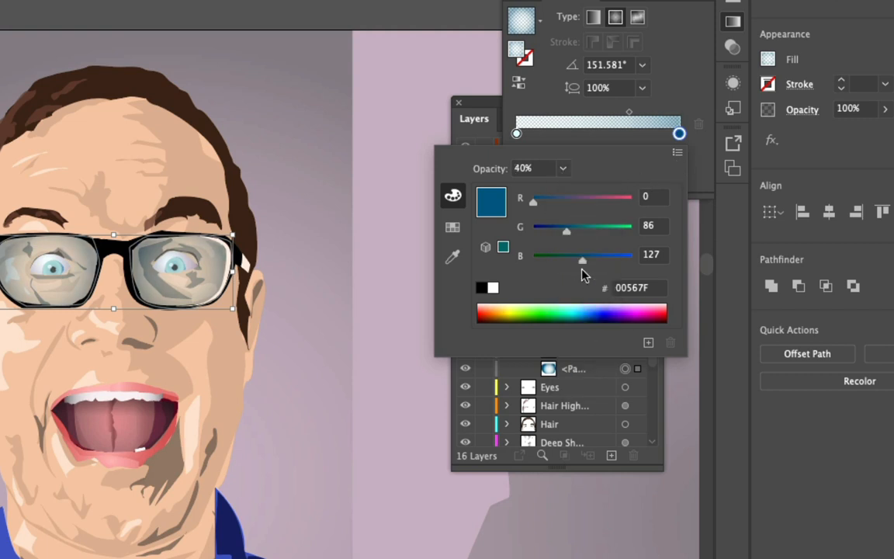
{"action": "left_click", "coordinate": [516, 133]}
{"action": "double_click", "coordinate": [517, 133]}
{"action": "left_click", "coordinate": [562, 167]}
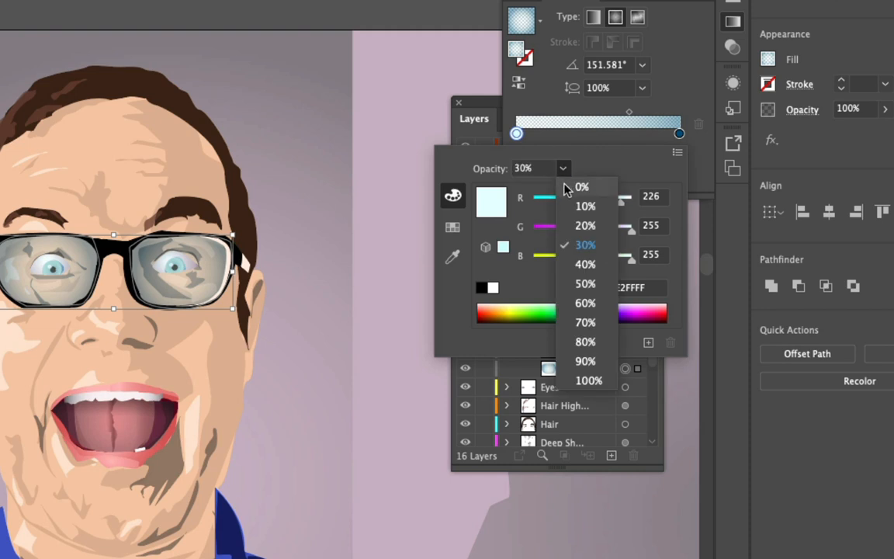
{"action": "left_click", "coordinate": [584, 225]}
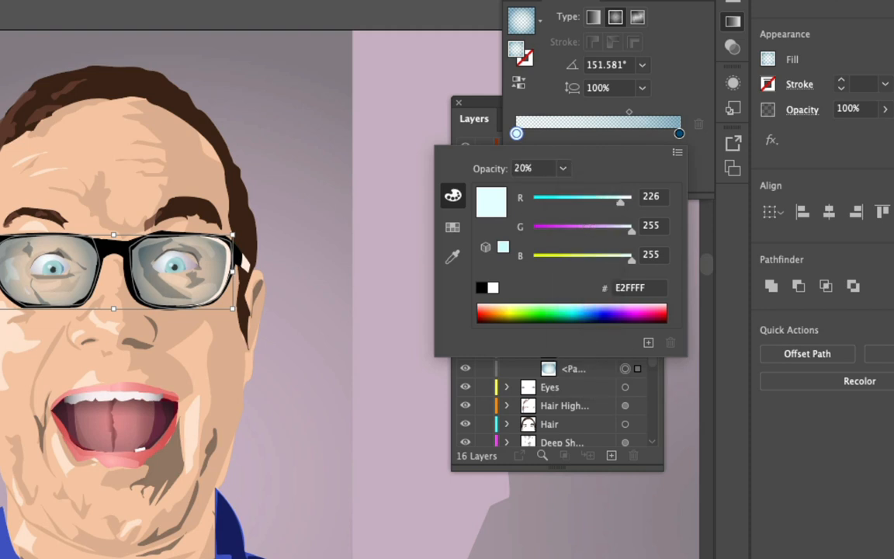
{"action": "key", "text": "Escape"}
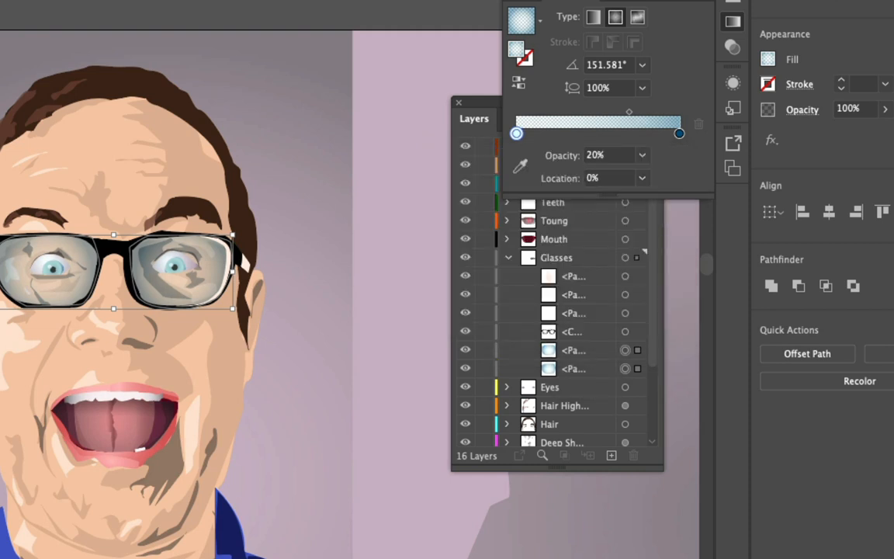
Deselect the lenses to review the whole portrait at 66.67% zoom, and collapse the Glasses layer
{"action": "key", "text": "super+shift+a"}
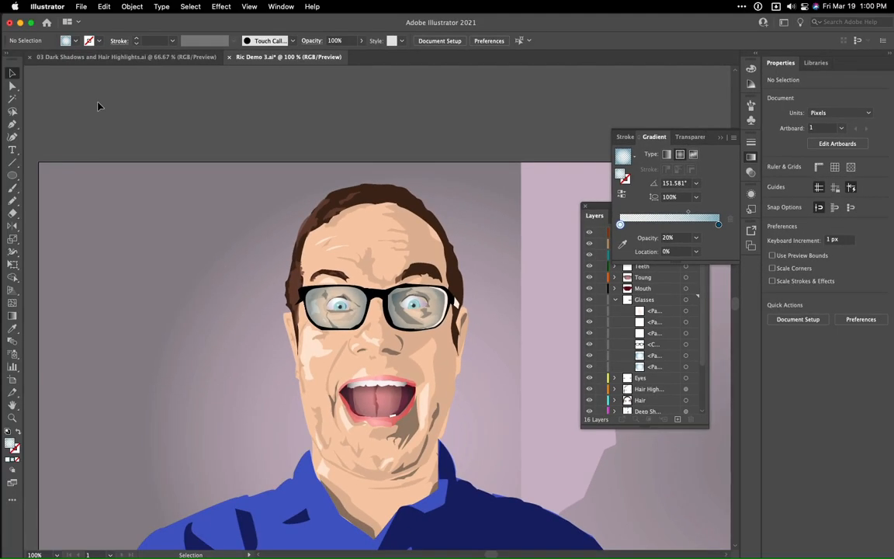
{"action": "key", "text": "super+0"}
{"action": "key", "text": "super+1"}
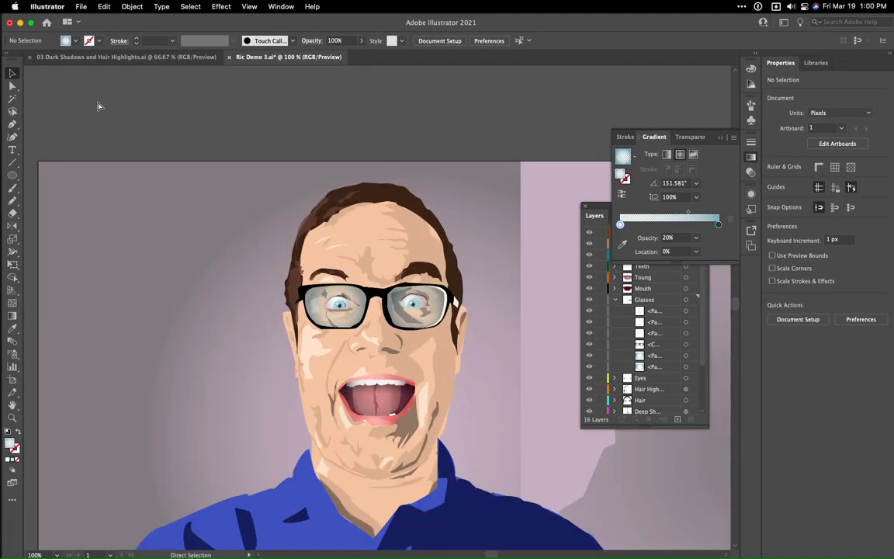
{"action": "key", "text": "super+minus"}
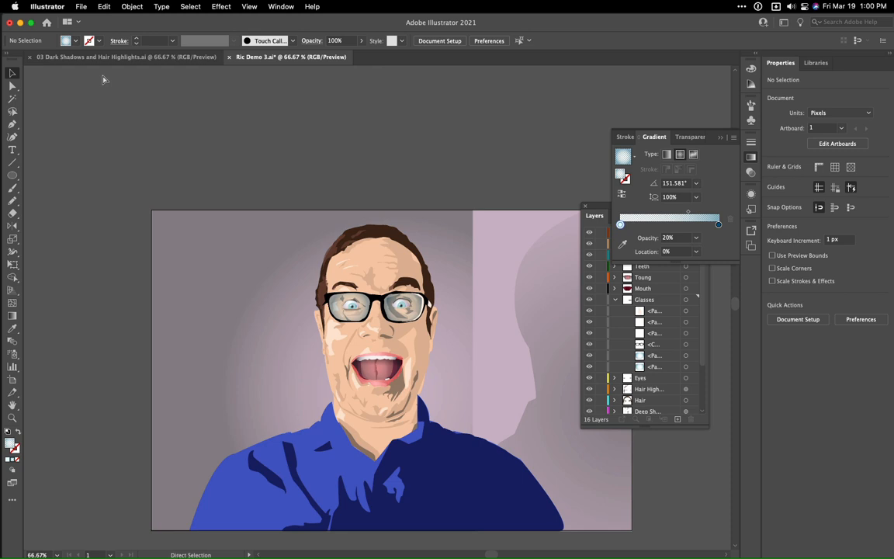
{"action": "key", "text": "super+0"}
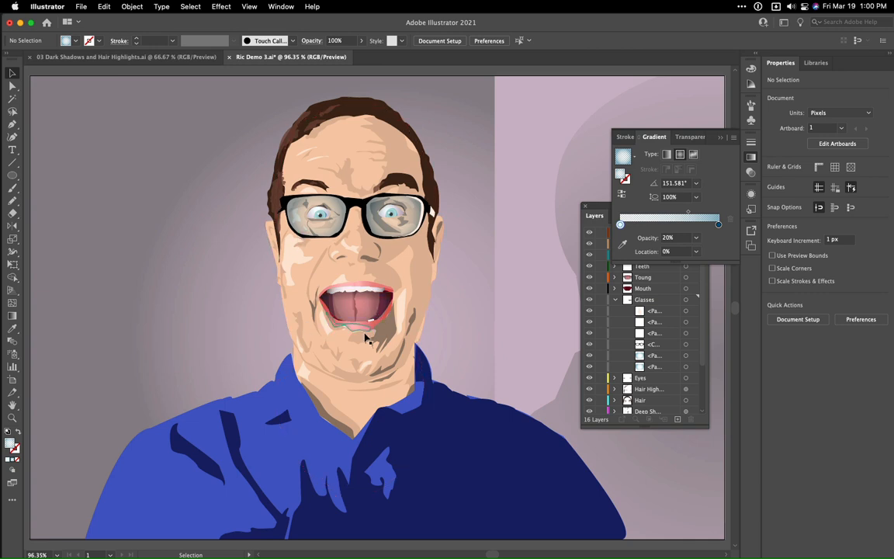
{"action": "scroll", "coordinate": [376, 349], "scroll_direction": "down", "scroll_amount": 5}
{"action": "scroll", "coordinate": [377, 353], "scroll_direction": "up", "scroll_amount": 3}
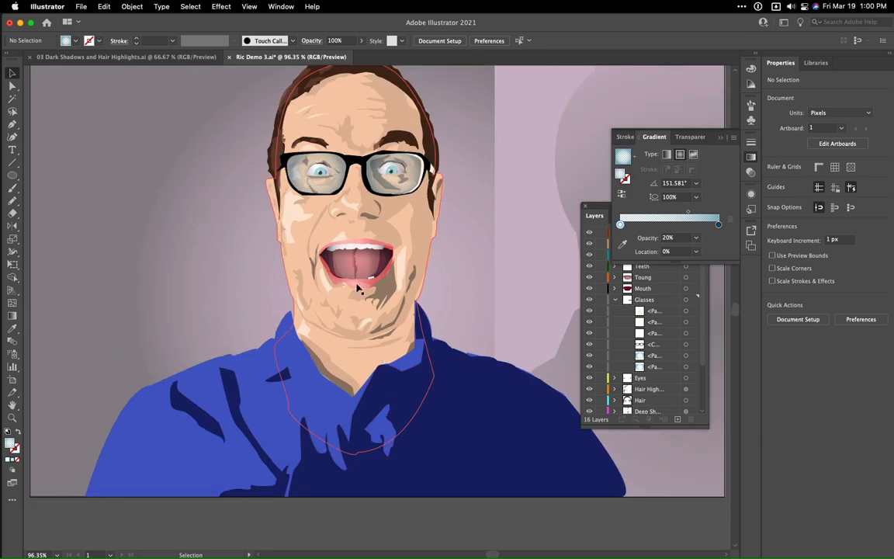
{"action": "scroll", "coordinate": [431, 341], "scroll_direction": "down", "scroll_amount": 4}
{"action": "scroll", "coordinate": [431, 342], "scroll_direction": "up", "scroll_amount": 6}
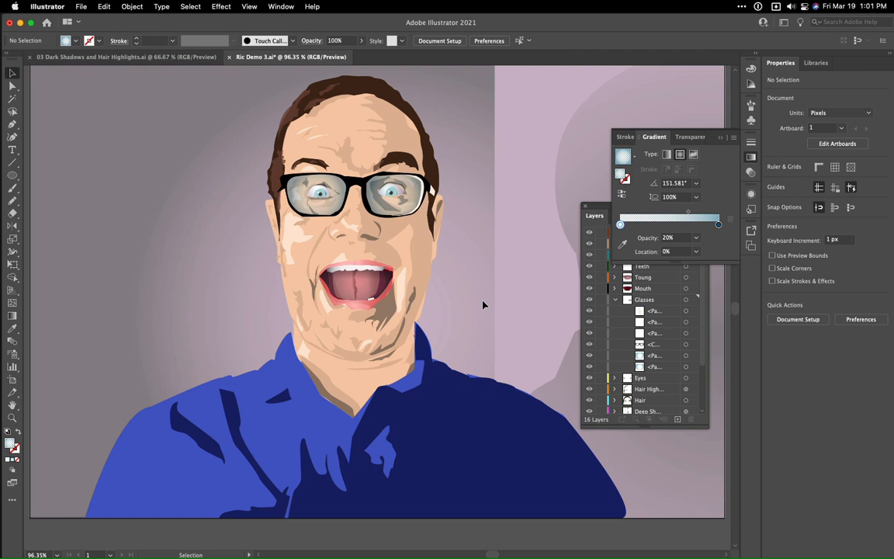
{"action": "key", "text": "super+minus"}
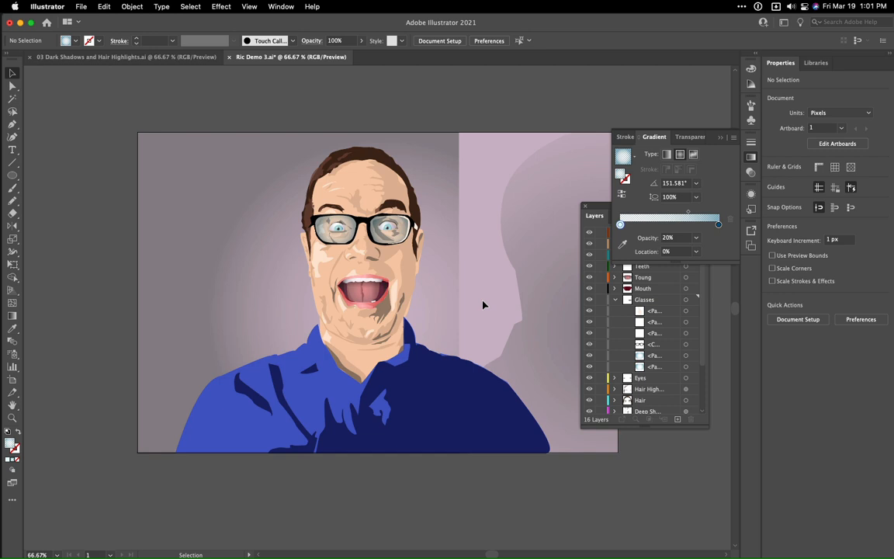
{"action": "left_click", "coordinate": [613, 299]}
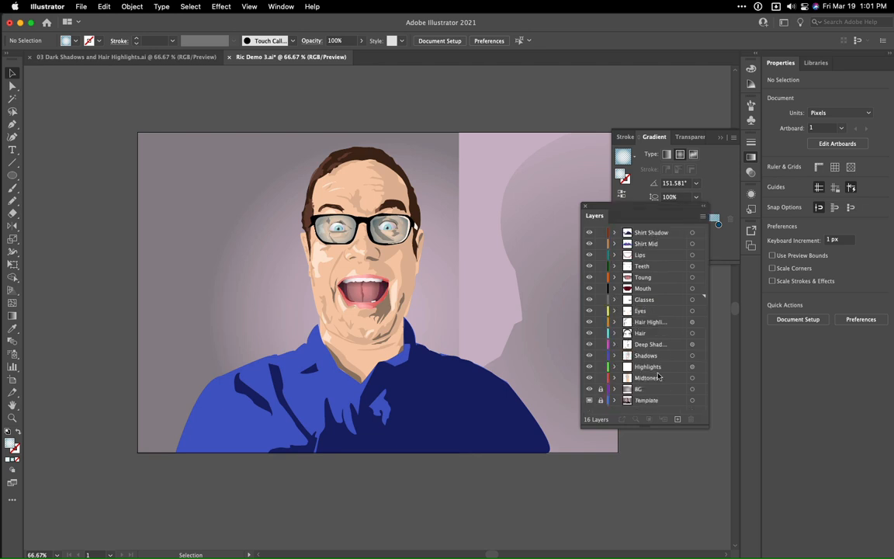